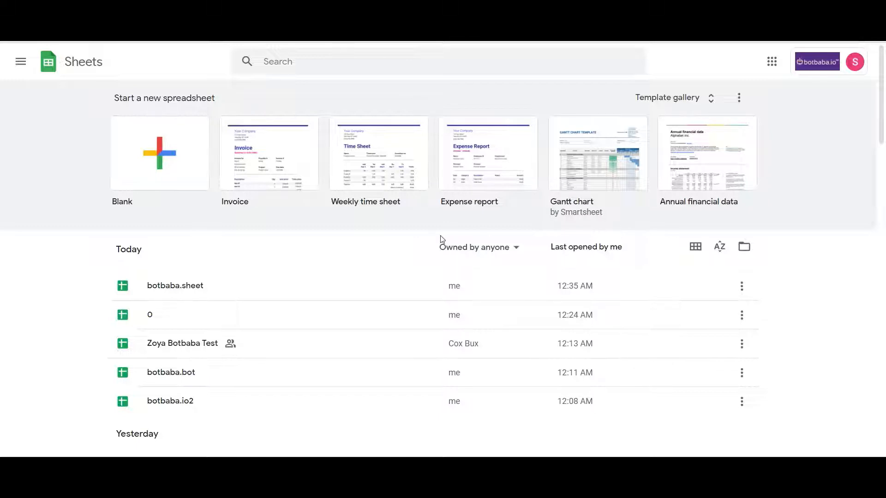
Start a blank spreadsheet using the Blank tile on the Sheets home page.
{"action": "left_click", "coordinate": [170, 170]}
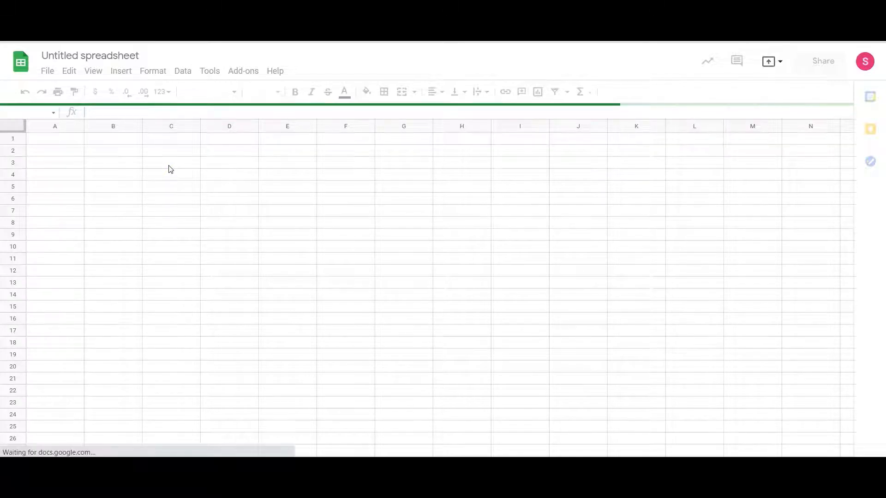
Replace the 'Untitled spreadsheet' title with 'botbaba.iosheet' and commit the name.
{"action": "left_click", "coordinate": [143, 57]}
{"action": "left_click", "coordinate": [144, 57]}
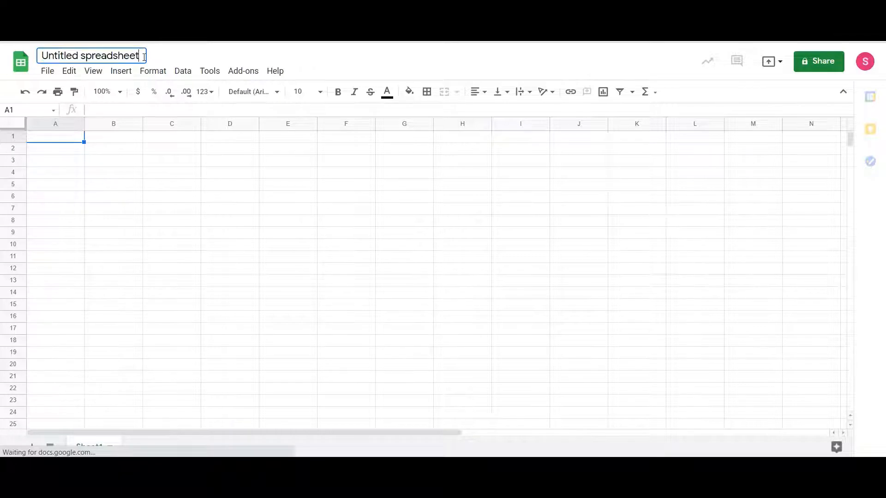
{"action": "key", "text": "BackSpace"}
{"action": "key", "text": "BackSpace"}
{"action": "key", "text": "BackSpace"}
{"action": "key", "text": "BackSpace"}
{"action": "key", "text": "BackSpace"}
{"action": "key", "text": "BackSpace"}
{"action": "key", "text": "BackSpace"}
{"action": "key", "text": "BackSpace"}
{"action": "key", "text": "BackSpace"}
{"action": "key", "text": "BackSpace"}
{"action": "key", "text": "BackSpace"}
{"action": "key", "text": "BackSpace"}
{"action": "key", "text": "BackSpace"}
{"action": "key", "text": "BackSpace"}
{"action": "key", "text": "BackSpace"}
{"action": "key", "text": "BackSpace"}
{"action": "key", "text": "BackSpace"}
{"action": "key", "text": "BackSpace"}
{"action": "key", "text": "BackSpace"}
{"action": "key", "text": "BackSpace"}
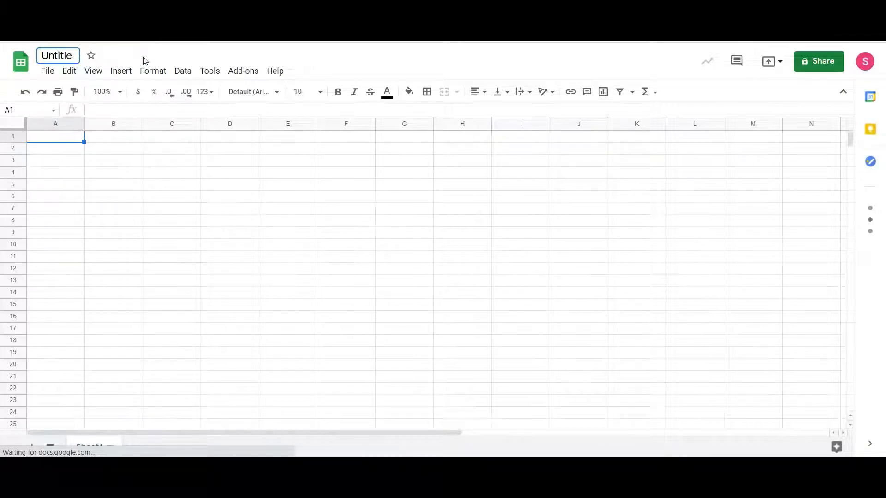
{"action": "type", "text": "botbaba"}
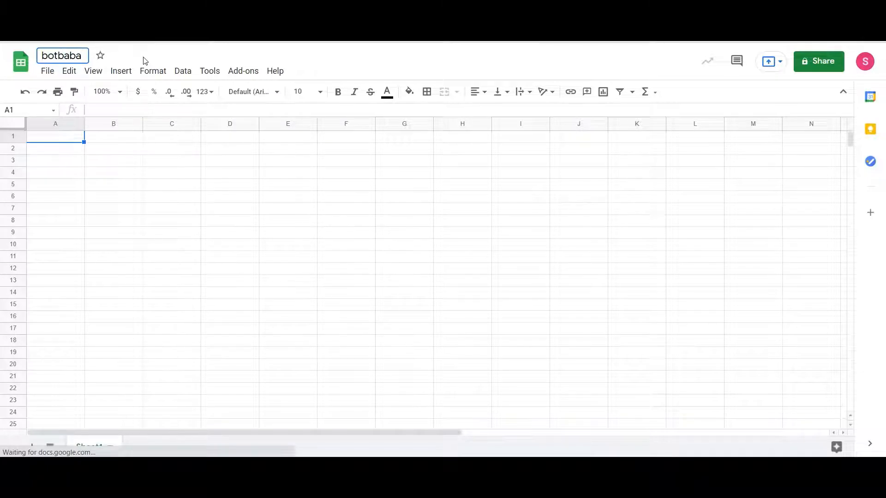
{"action": "type", "text": ".iosheet"}
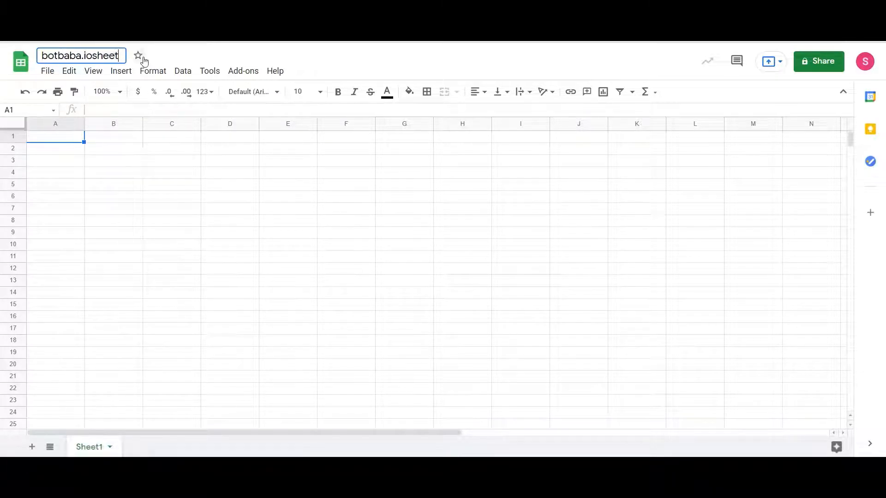
{"action": "left_click", "coordinate": [132, 237]}
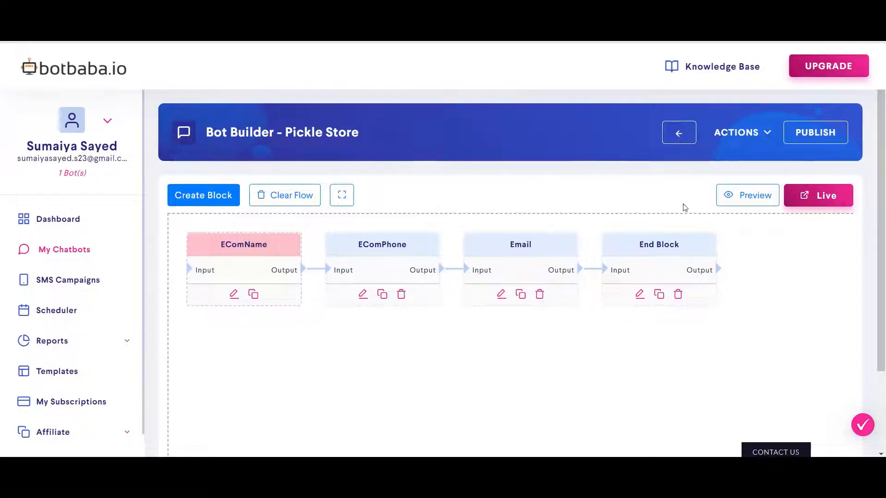
Go to the Pickle Store bot's Integrations page and connect Google Sheets under Other Integrations.
{"action": "left_click", "coordinate": [761, 133]}
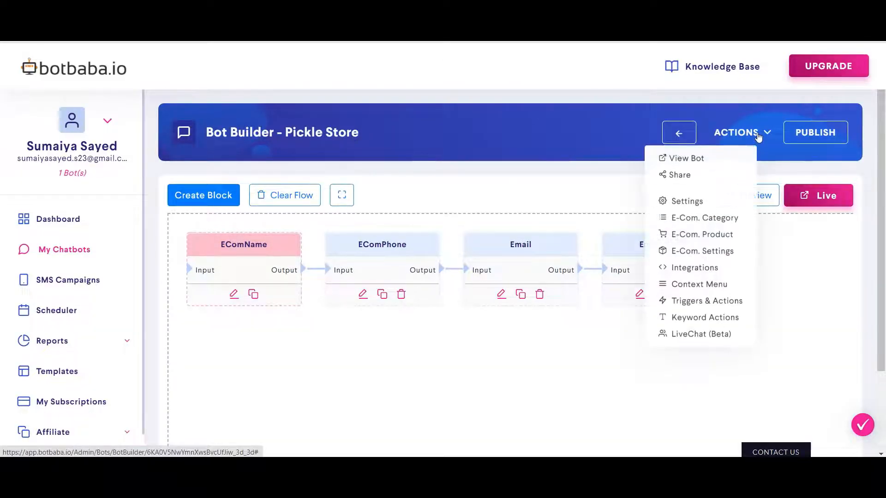
{"action": "left_click", "coordinate": [710, 268]}
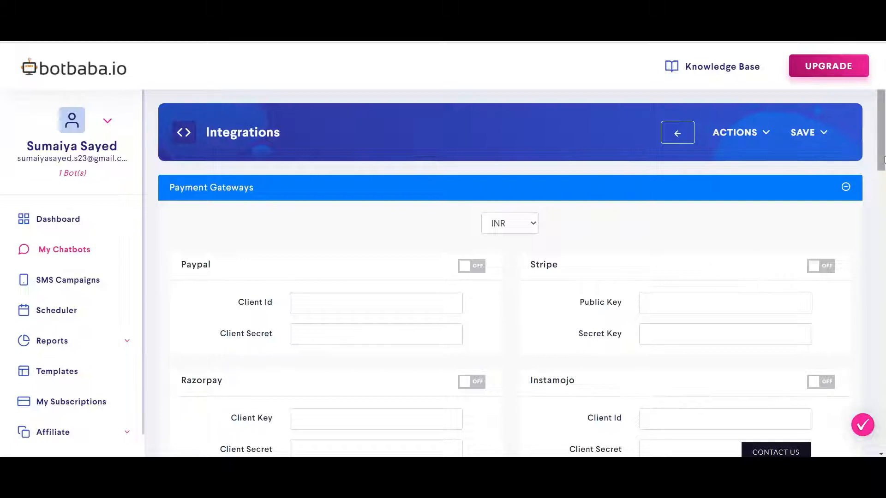
{"action": "left_click_drag", "start_coordinate": [882, 160], "coordinate": [884, 389]}
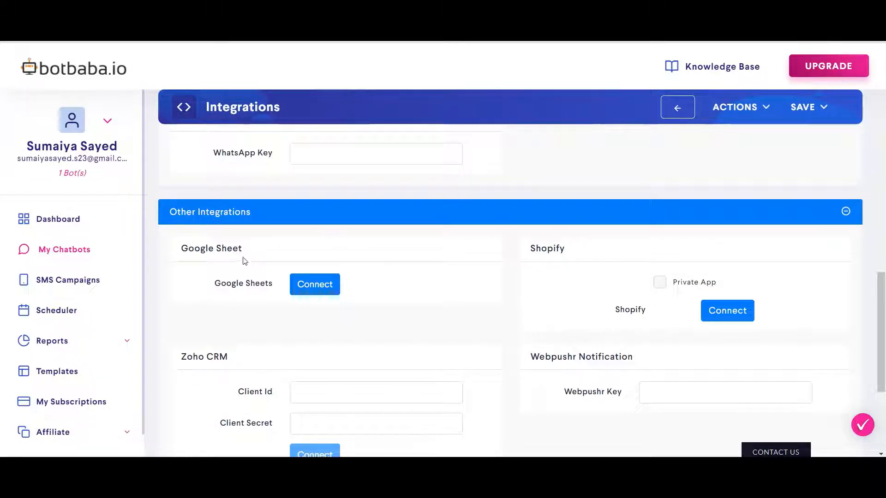
{"action": "left_click", "coordinate": [322, 289]}
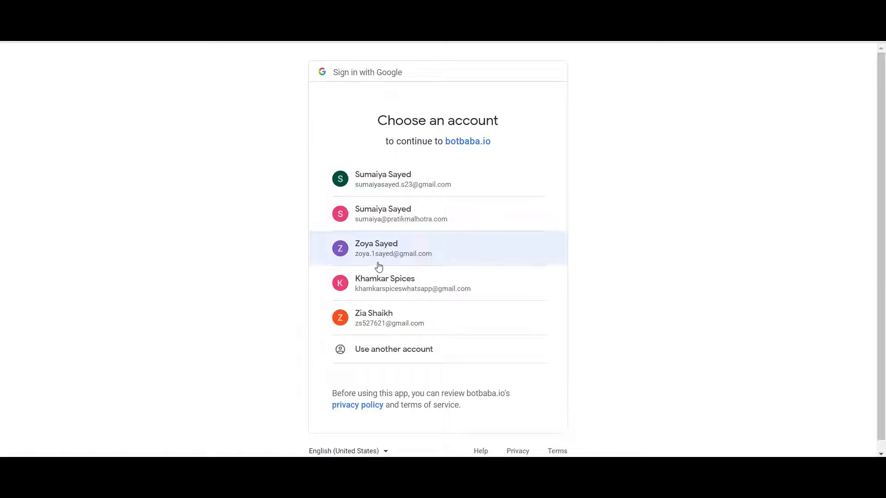
Pick the Google account and allow botbaba.io access to Drive spreadsheets.
{"action": "left_click", "coordinate": [467, 228]}
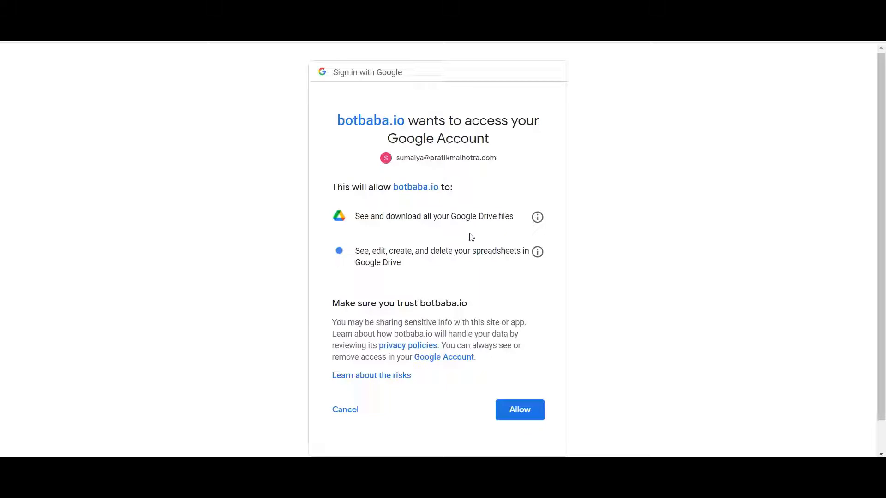
{"action": "left_click", "coordinate": [529, 410]}
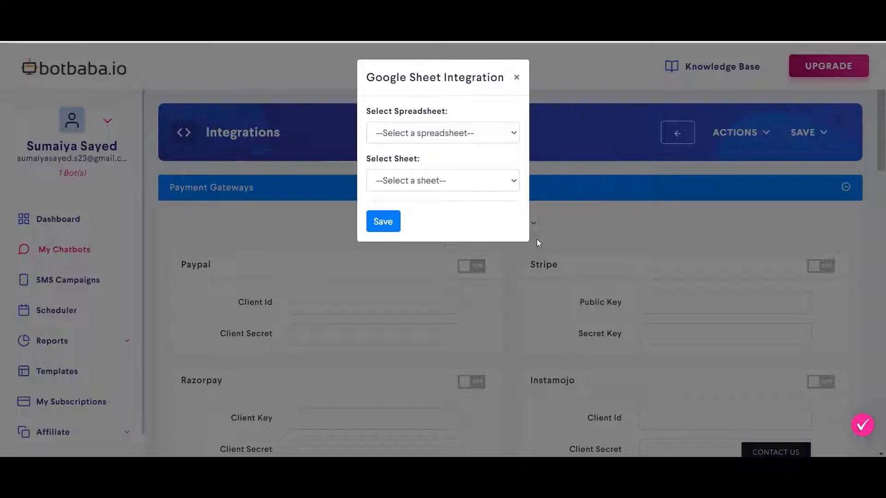
Select spreadsheet botbaba.iosheet and worksheet Sheet1, save, and scroll to the Google Sheet mapping section.
{"action": "left_click", "coordinate": [502, 140]}
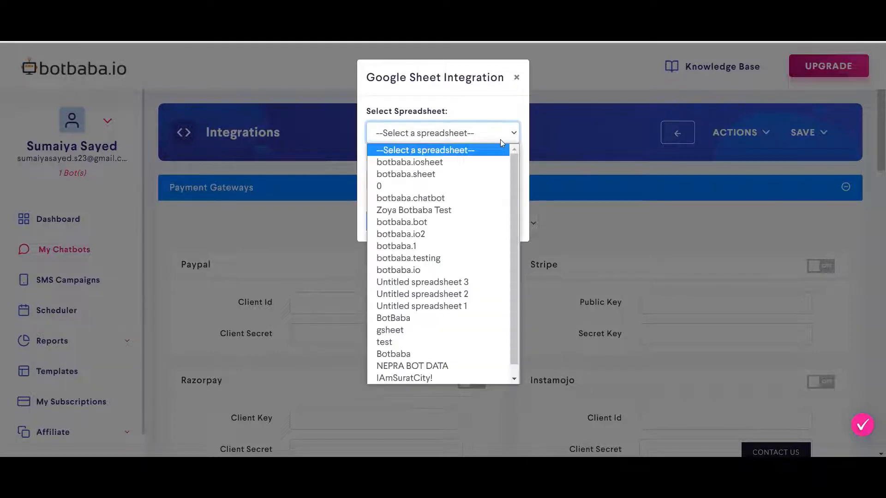
{"action": "left_click", "coordinate": [465, 162]}
{"action": "left_click", "coordinate": [456, 189]}
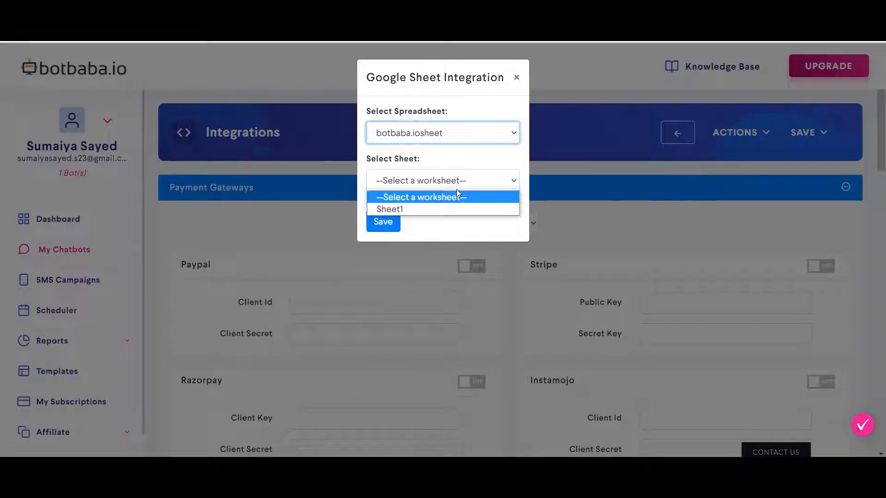
{"action": "left_click", "coordinate": [417, 209]}
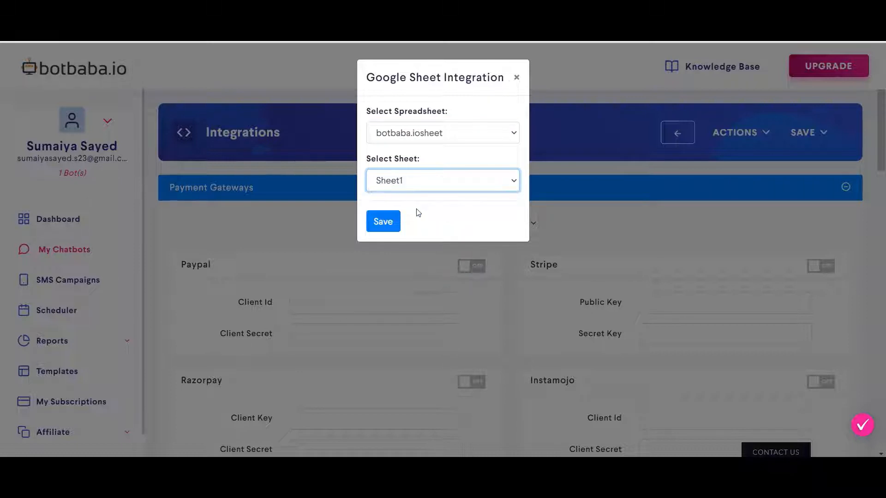
{"action": "left_click", "coordinate": [378, 220]}
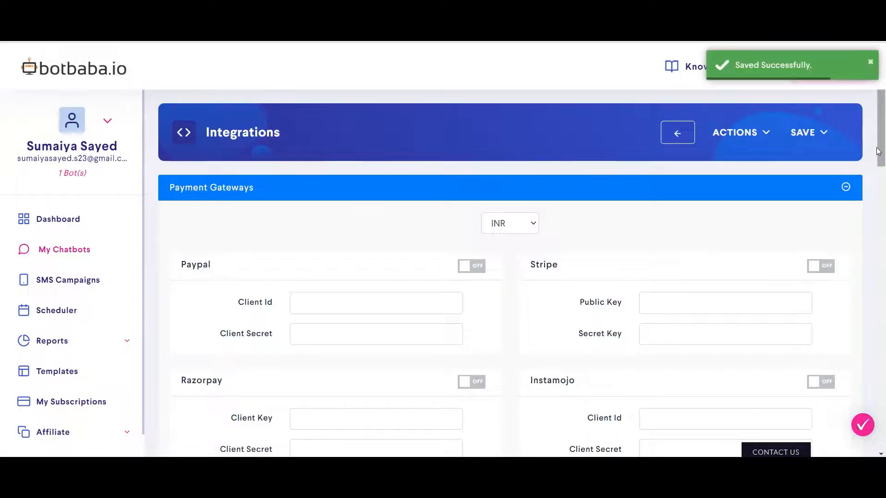
{"action": "left_click_drag", "start_coordinate": [878, 152], "coordinate": [843, 382]}
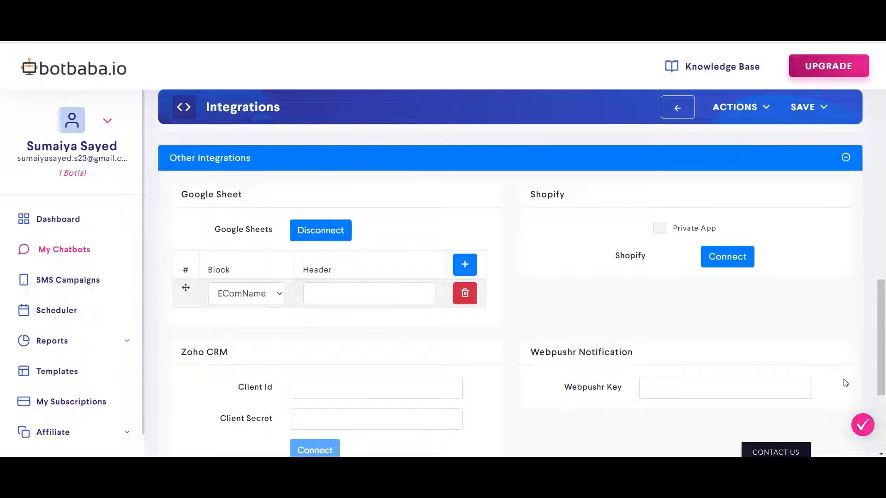
{"action": "left_click_drag", "start_coordinate": [614, 370], "coordinate": [187, 233]}
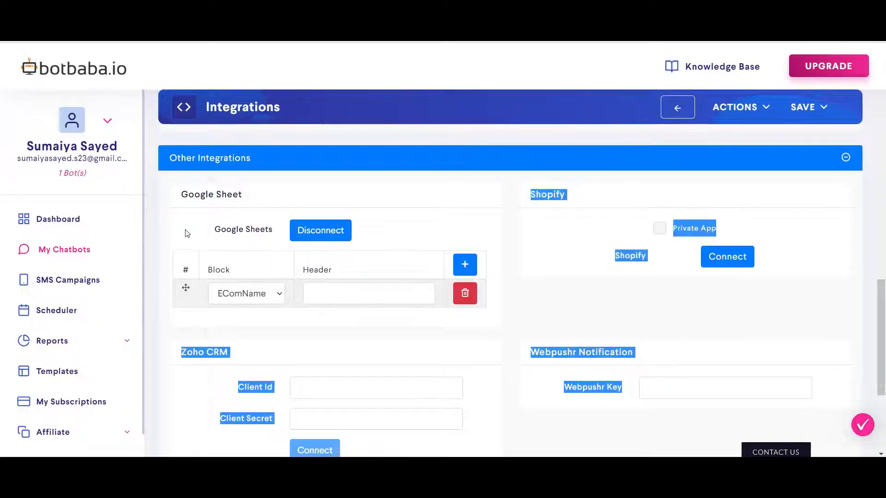
{"action": "left_click", "coordinate": [184, 232]}
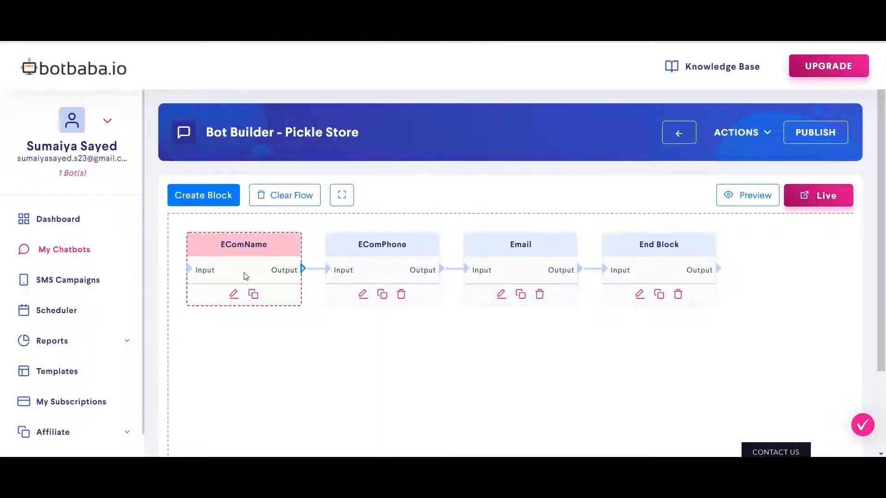
Inspect the EComName, EComPhone and Email blocks, then cancel out of EComName's name-prompt settings.
{"action": "left_click", "coordinate": [356, 276]}
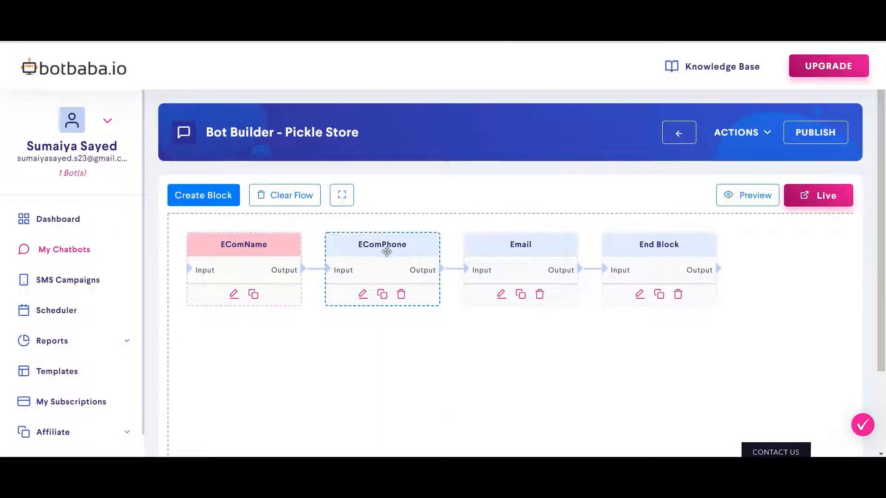
{"action": "left_click", "coordinate": [262, 268]}
{"action": "left_click", "coordinate": [262, 268]}
{"action": "left_click_drag", "start_coordinate": [380, 262], "coordinate": [526, 424]}
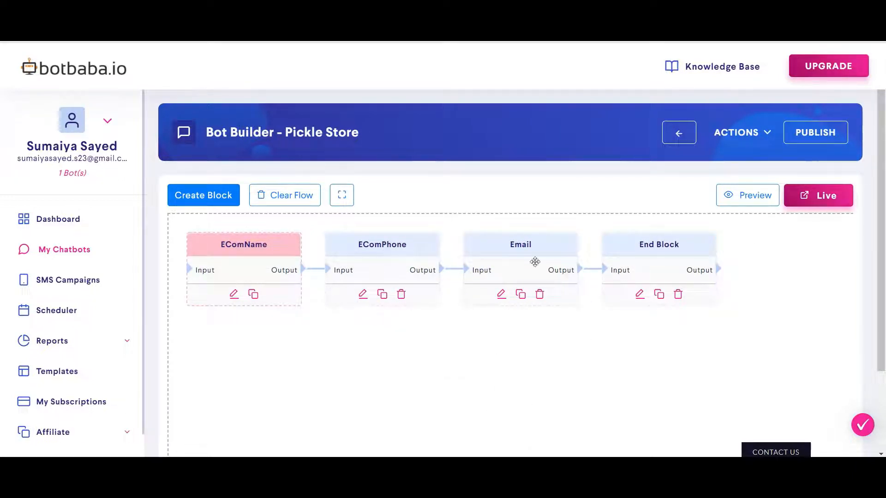
{"action": "left_click", "coordinate": [512, 279]}
{"action": "left_click", "coordinate": [234, 295]}
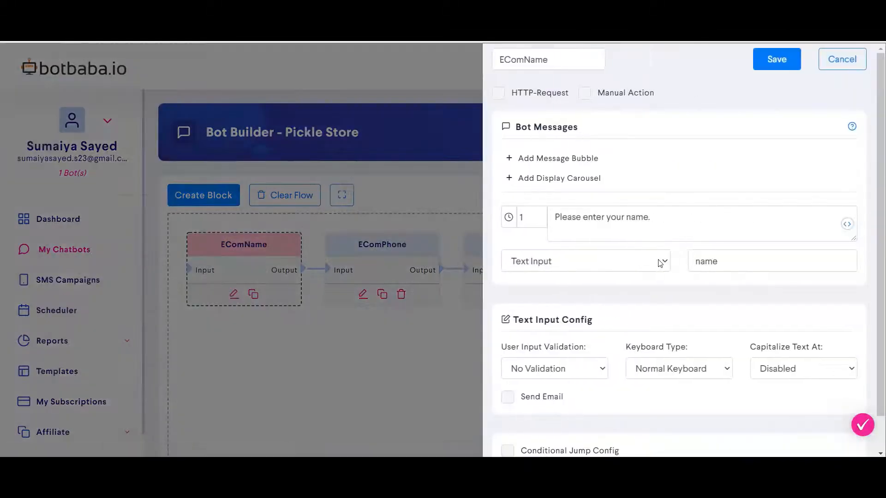
{"action": "left_click_drag", "start_coordinate": [652, 219], "coordinate": [548, 223]}
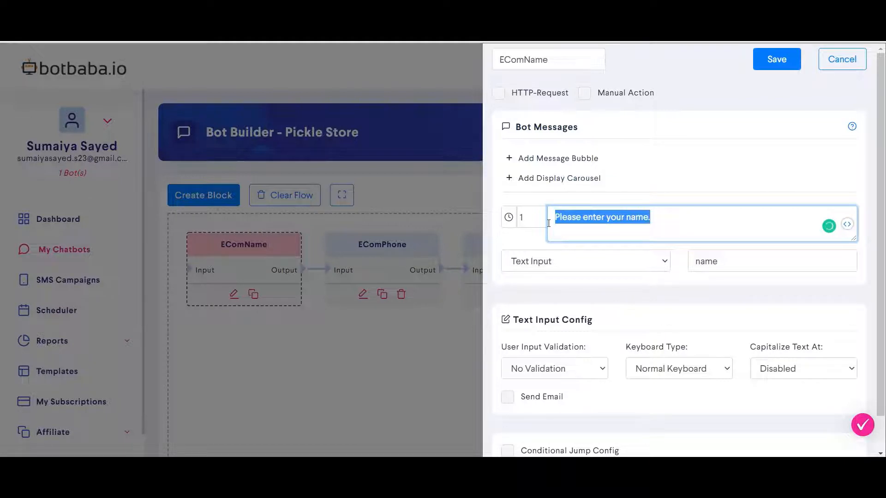
{"action": "left_click", "coordinate": [828, 61]}
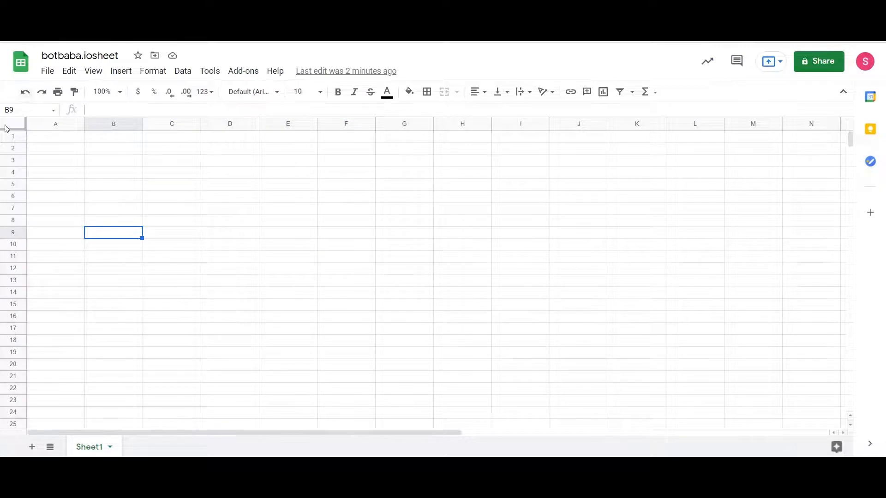
Enter trial headings 'Name' in A1 and 'age' in B1.
{"action": "double_click", "coordinate": [38, 139]}
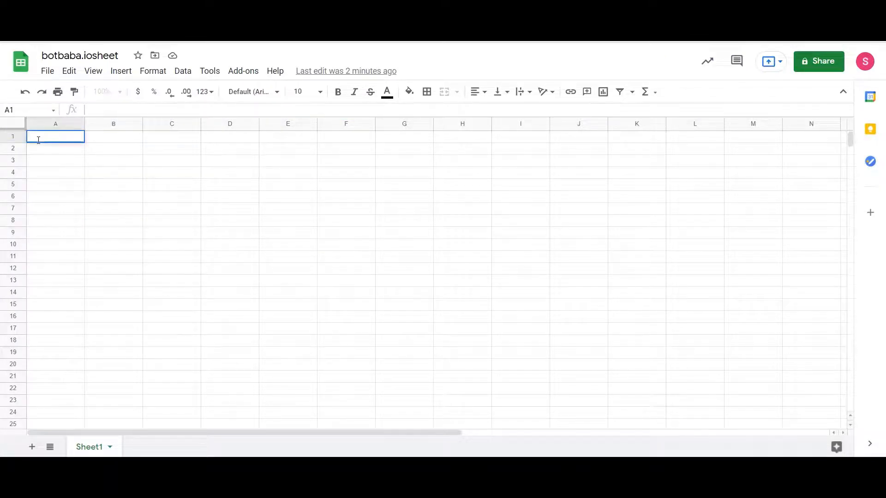
{"action": "type", "text": "Name"}
{"action": "left_click", "coordinate": [56, 190]}
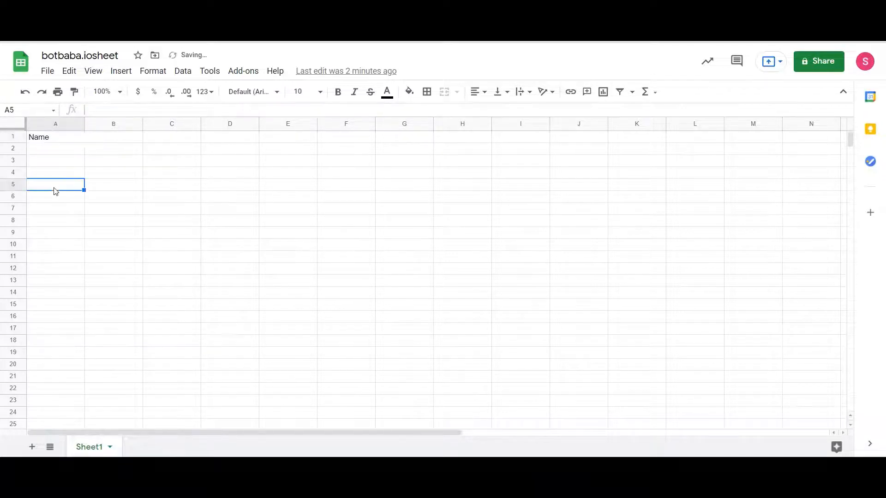
{"action": "left_click", "coordinate": [58, 139]}
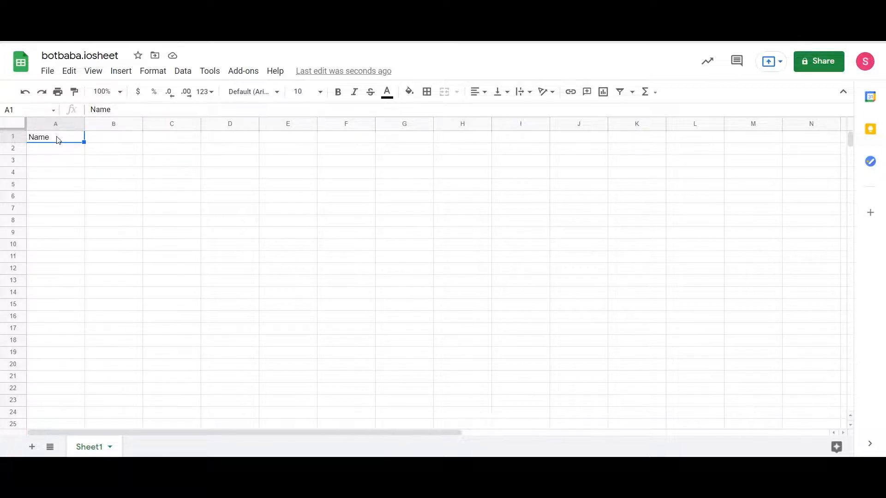
{"action": "double_click", "coordinate": [115, 146]}
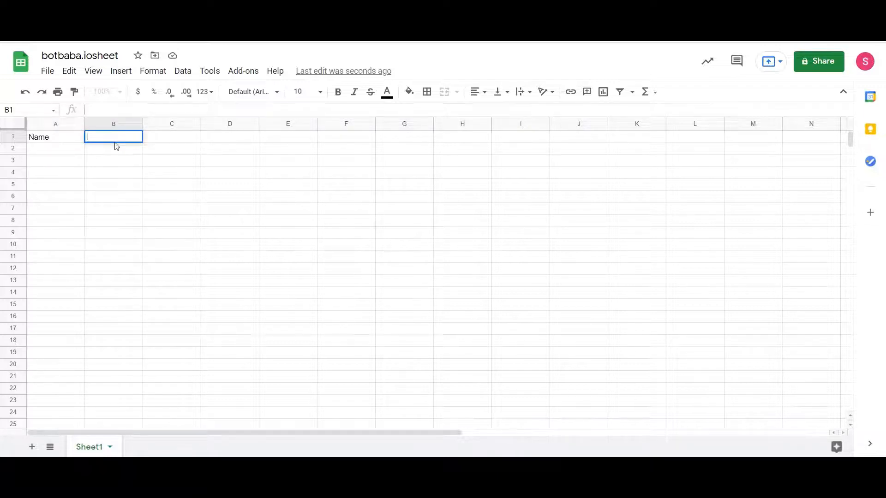
{"action": "type", "text": "age"}
{"action": "key", "text": "shift+Tab"}
{"action": "left_click", "coordinate": [89, 141]}
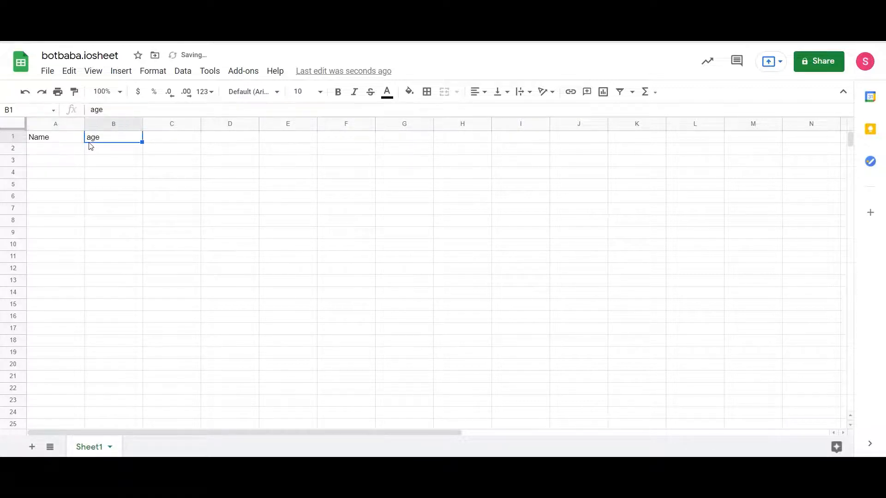
{"action": "left_click", "coordinate": [62, 143]}
{"action": "left_click", "coordinate": [113, 140]}
Clear the A1:B1 headings so the sheet is empty, then return to botbaba.io.
{"action": "left_click", "coordinate": [59, 141]}
{"action": "left_click", "coordinate": [60, 150]}
{"action": "left_click", "coordinate": [59, 160]}
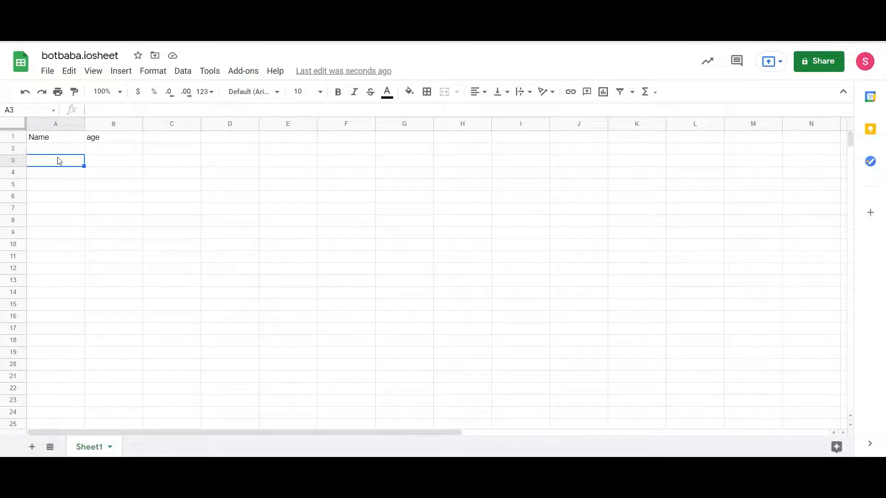
{"action": "left_click", "coordinate": [52, 177]}
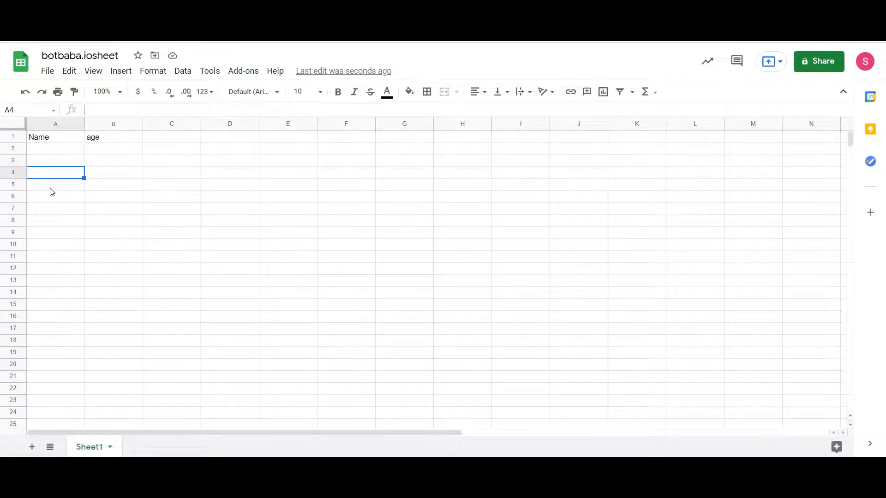
{"action": "left_click", "coordinate": [59, 183]}
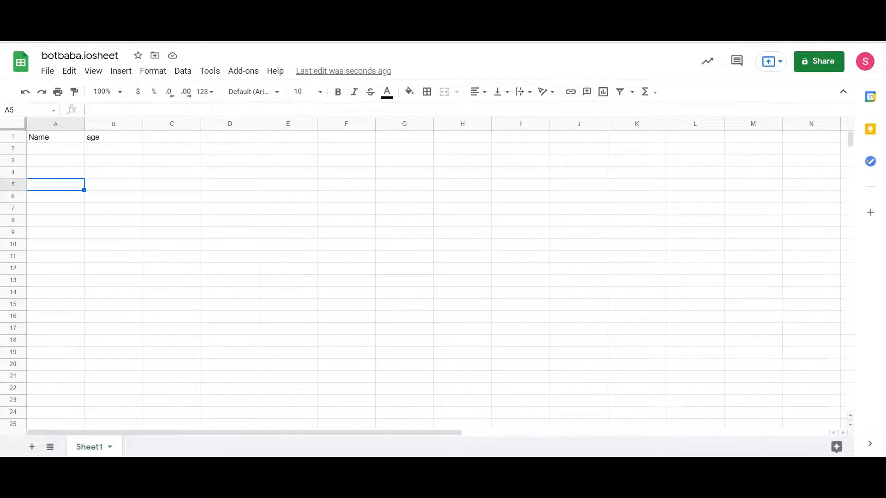
{"action": "left_click_drag", "start_coordinate": [75, 141], "coordinate": [109, 143]}
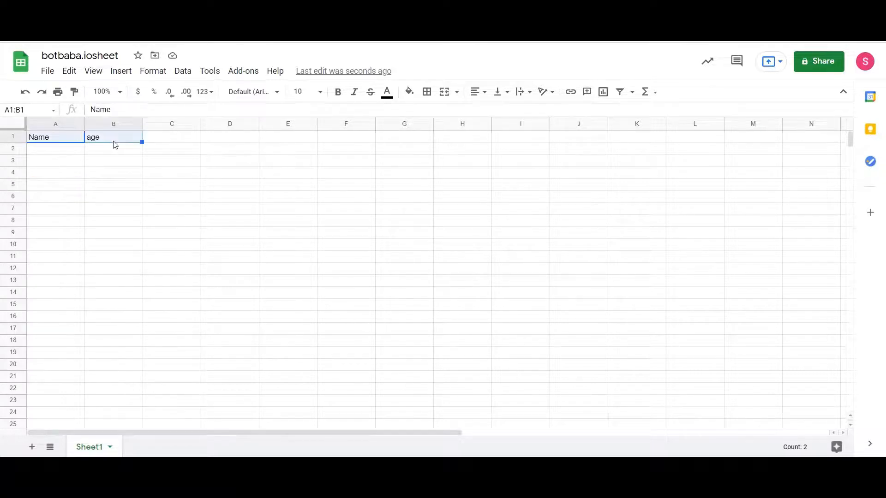
{"action": "key", "text": "Delete"}
{"action": "key", "text": "ctrl+shift+Tab"}
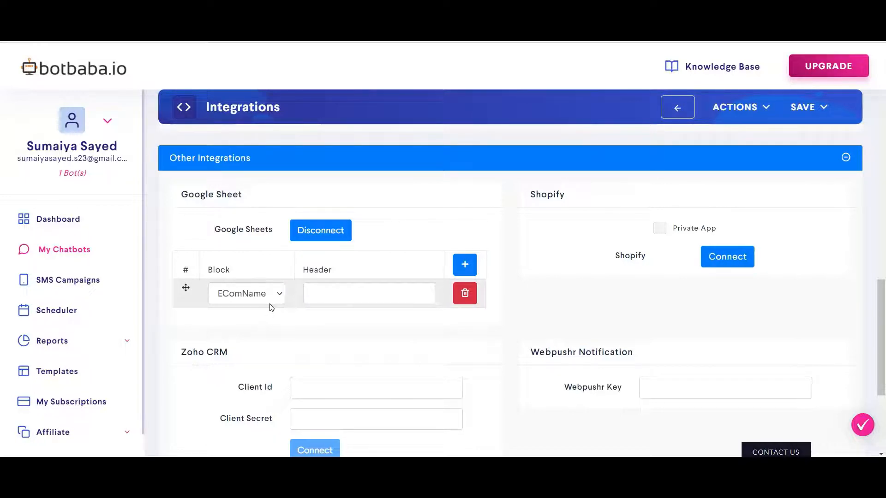
Map EComName to header 'Name', add two rows, and map EComPhone to 'Number'.
{"action": "left_click", "coordinate": [332, 287]}
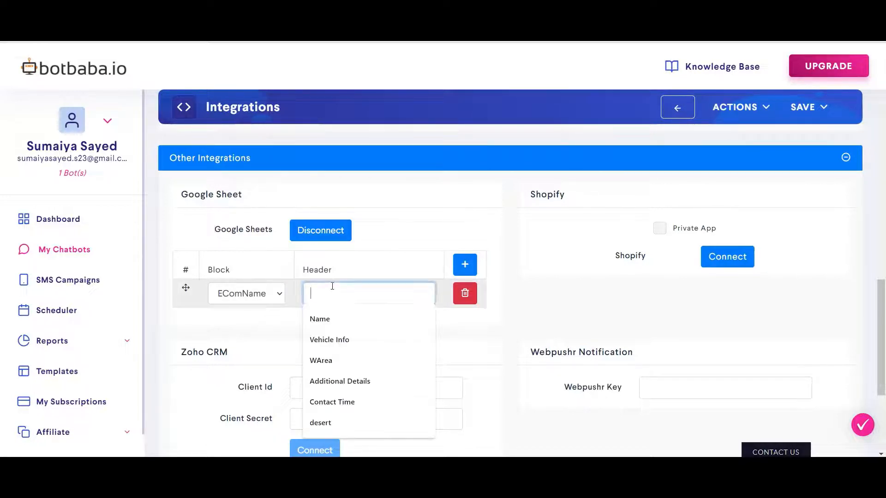
{"action": "type", "text": "Nam"}
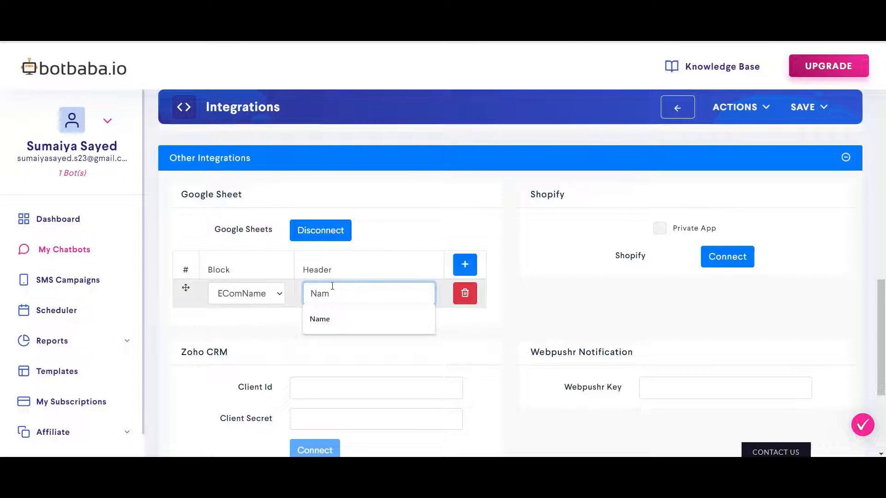
{"action": "type", "text": "e"}
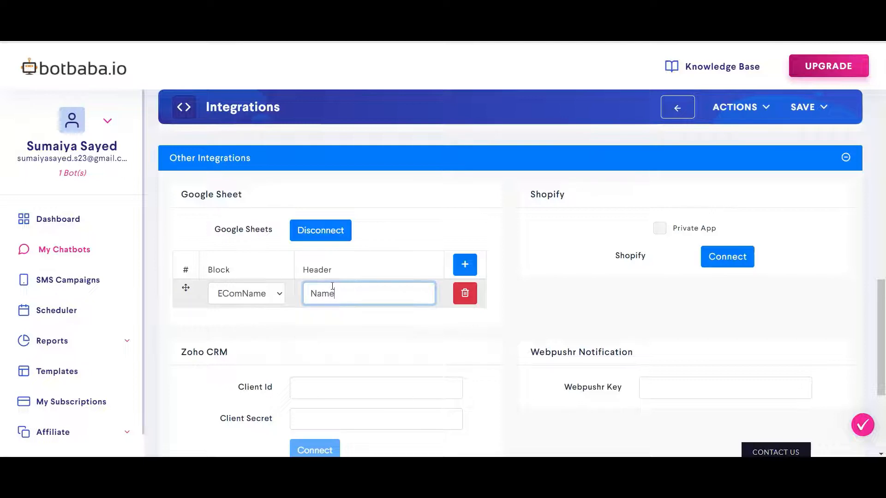
{"action": "left_click", "coordinate": [416, 241]}
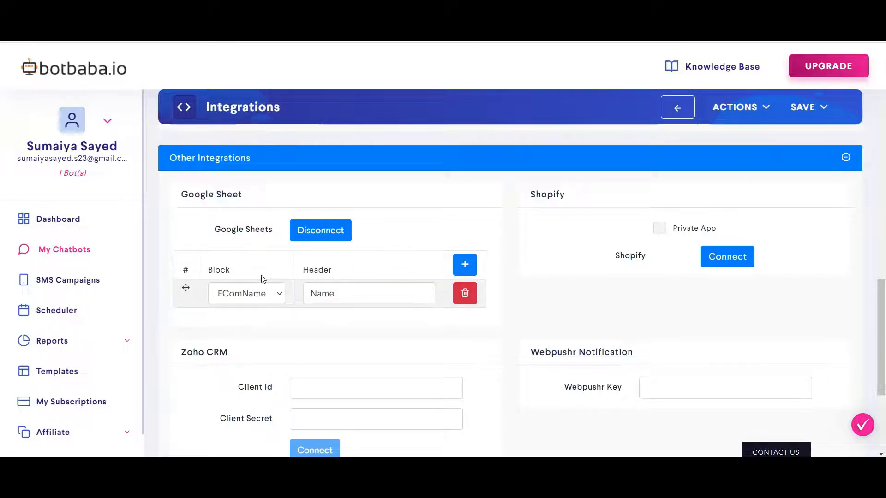
{"action": "left_click", "coordinate": [463, 266]}
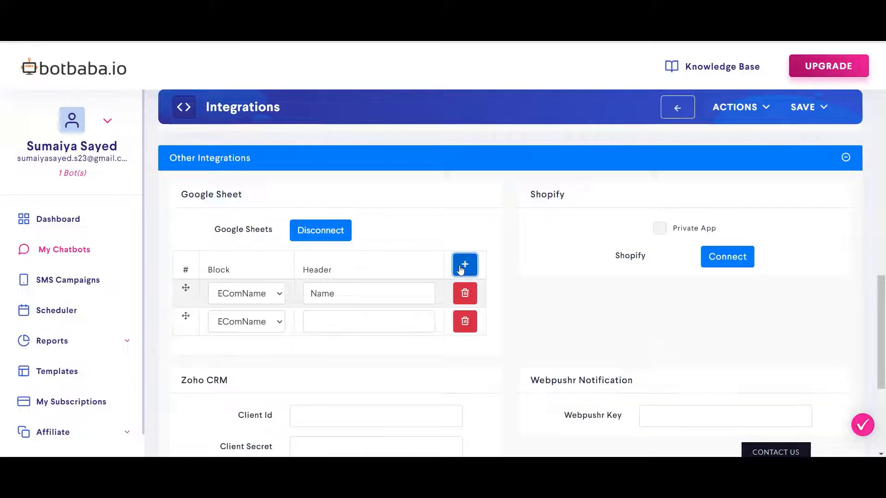
{"action": "left_click", "coordinate": [461, 270]}
{"action": "left_click", "coordinate": [275, 326]}
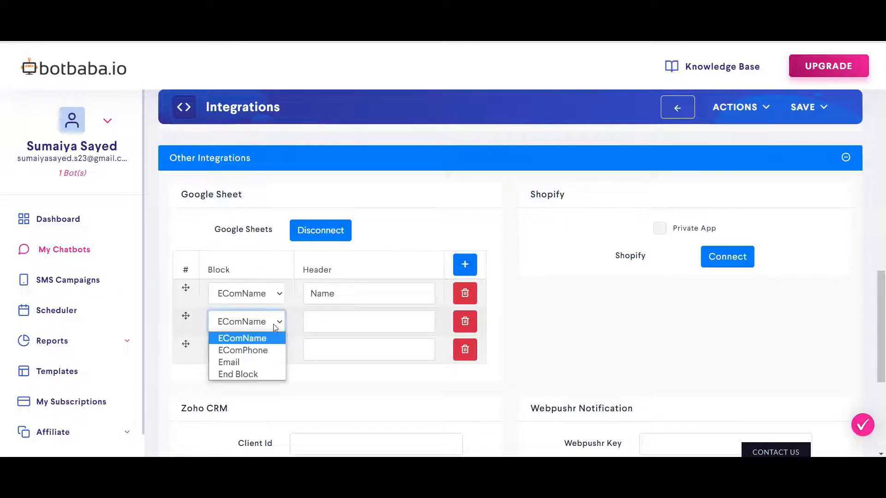
{"action": "left_click", "coordinate": [262, 350]}
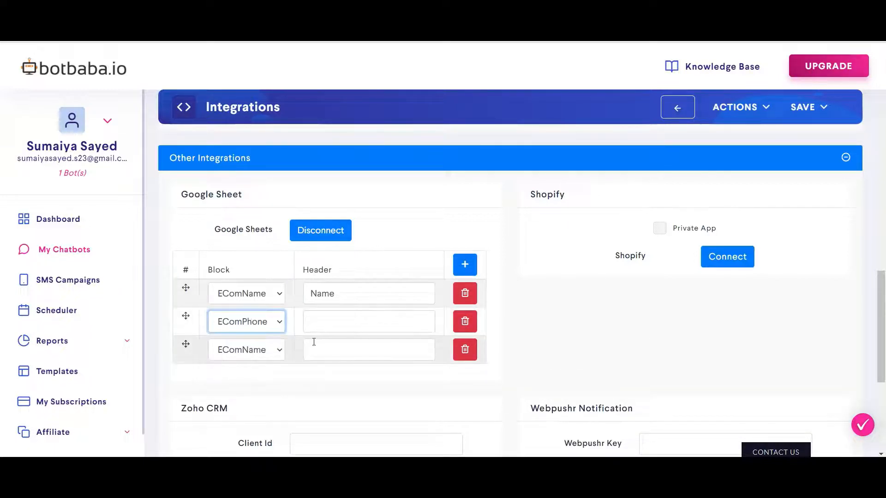
{"action": "left_click", "coordinate": [326, 323]}
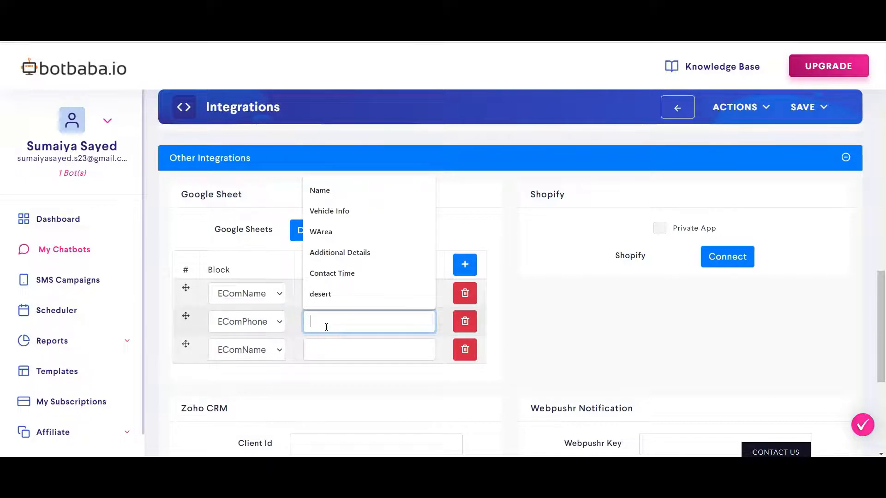
{"action": "type", "text": "Numb"}
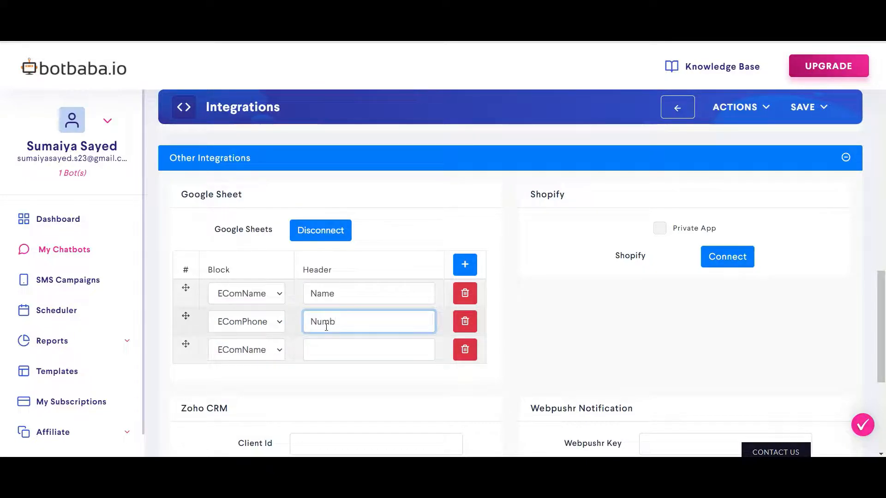
{"action": "type", "text": "er"}
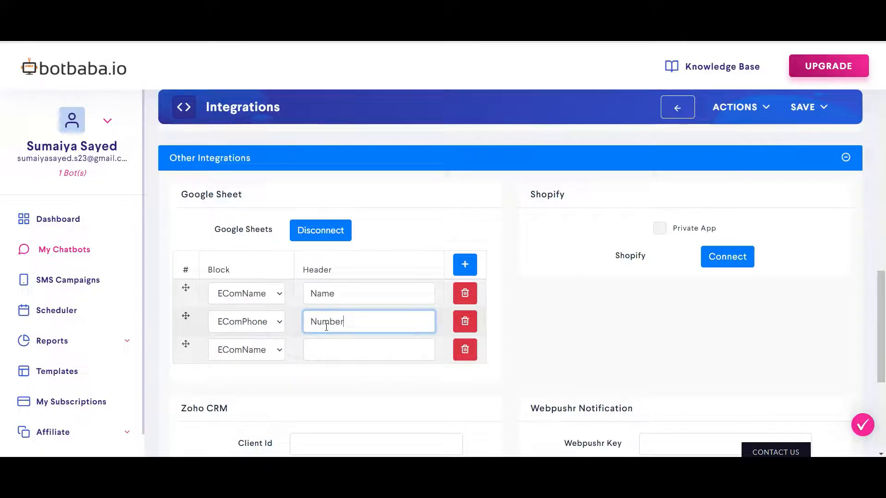
Map the Email block to header 'User- Email' and save the integration.
{"action": "left_click", "coordinate": [274, 356]}
{"action": "left_click", "coordinate": [254, 389]}
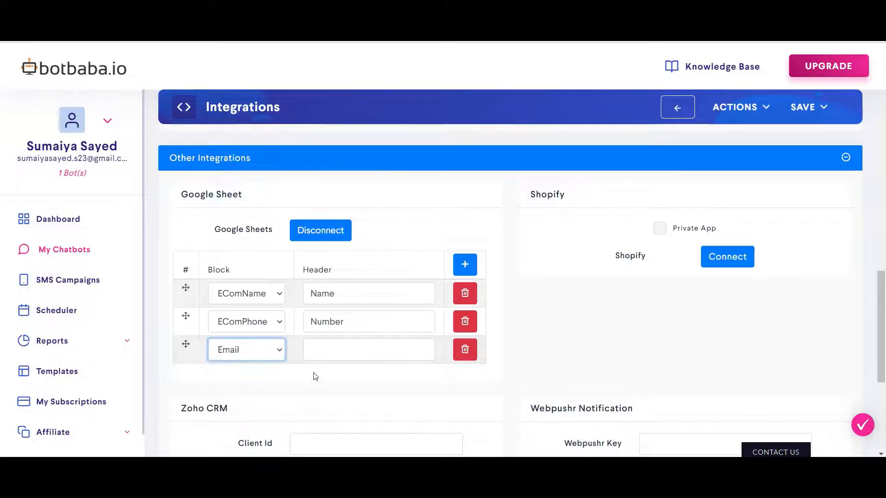
{"action": "left_click", "coordinate": [318, 357]}
{"action": "type", "text": "Us"}
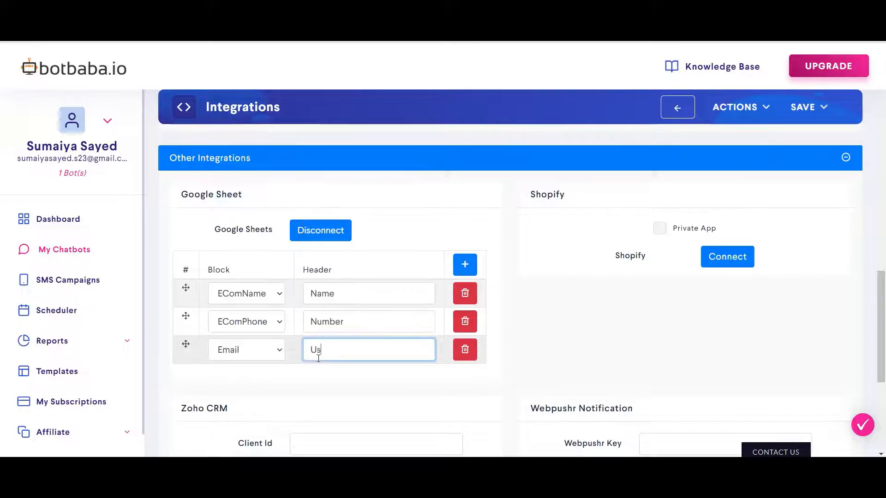
{"action": "type", "text": "er- Email"}
{"action": "left_click", "coordinate": [412, 234]}
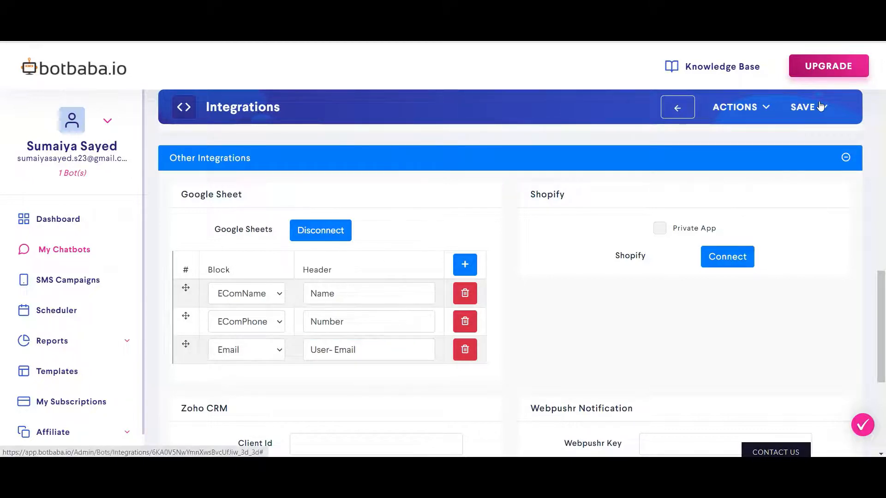
{"action": "left_click", "coordinate": [805, 107]}
{"action": "left_click", "coordinate": [776, 156]}
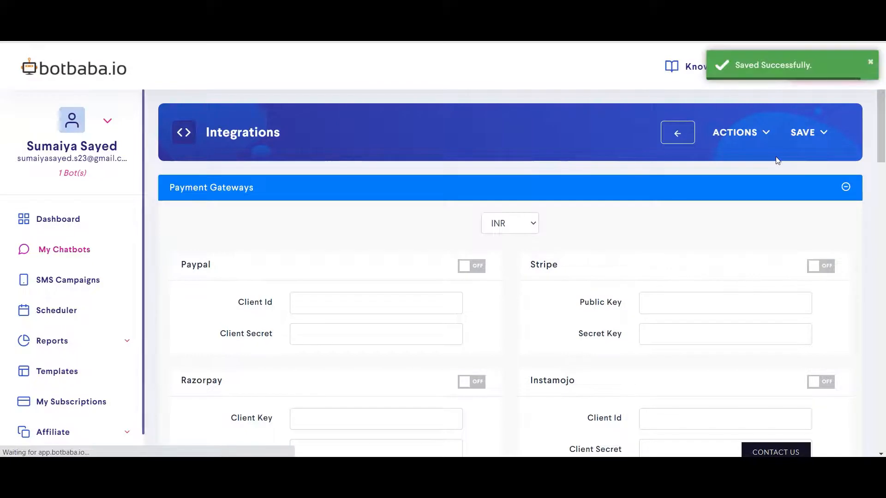
{"action": "left_click", "coordinate": [767, 135]}
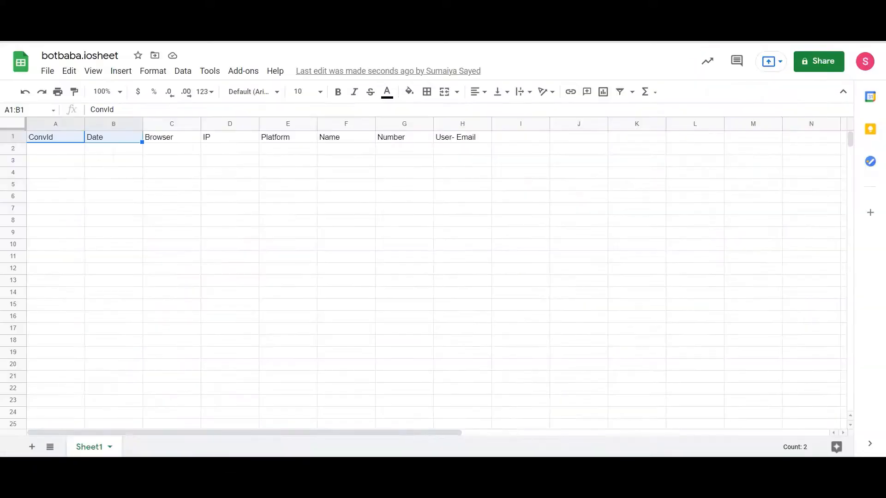
{"action": "left_click", "coordinate": [212, 177]}
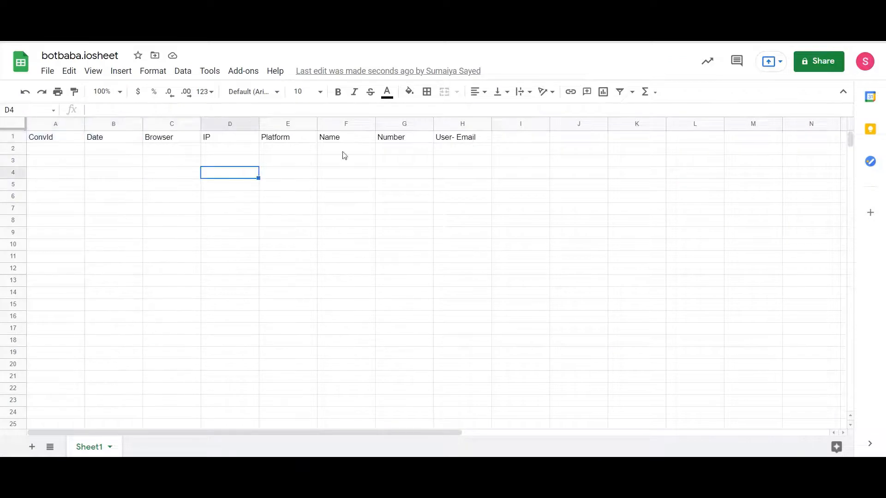
{"action": "left_click", "coordinate": [412, 199]}
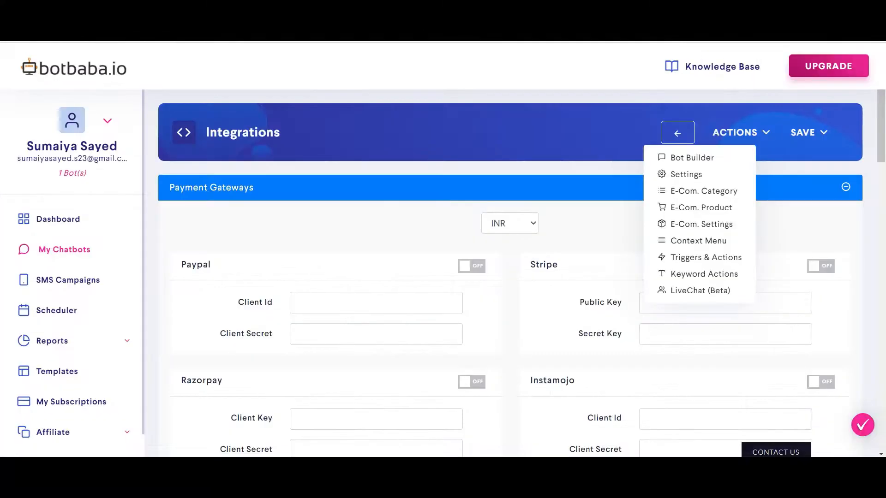
Publish the Pickle Store bot from Bot Builder, confirm, and launch its Live chat.
{"action": "left_click", "coordinate": [703, 158]}
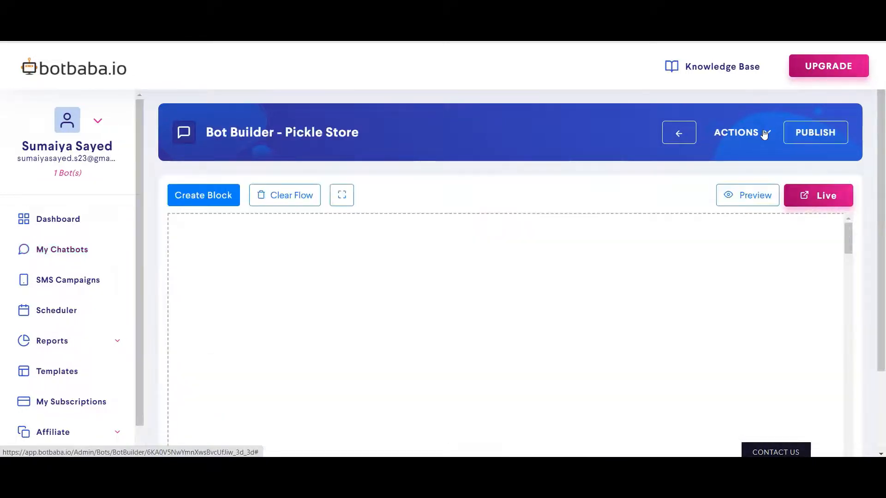
{"action": "left_click", "coordinate": [764, 134]}
{"action": "left_click", "coordinate": [816, 132]}
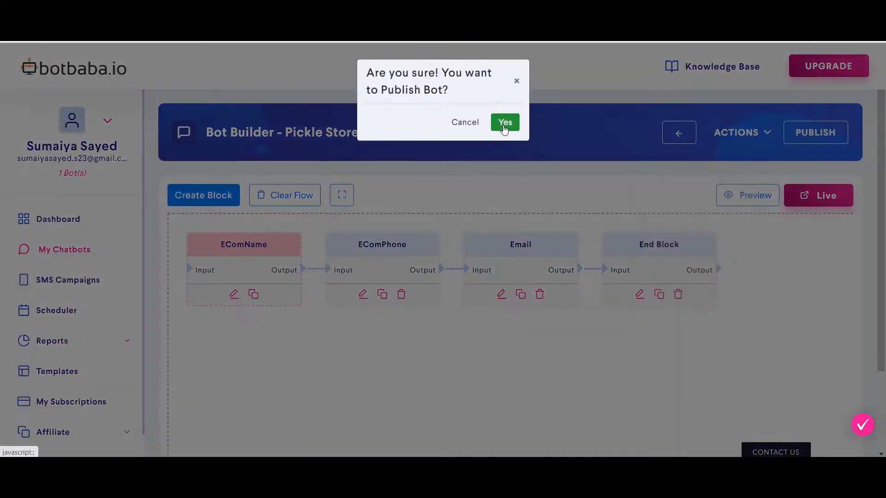
{"action": "left_click", "coordinate": [504, 124]}
{"action": "left_click", "coordinate": [820, 195]}
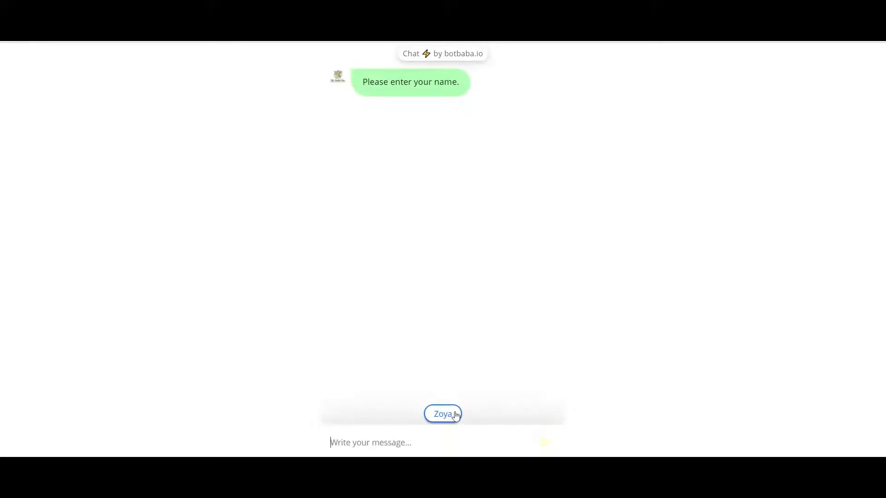
Answer the test chat with the suggested name, suggested contact number, and an e-mail address.
{"action": "left_click", "coordinate": [455, 417]}
{"action": "left_click", "coordinate": [546, 448]}
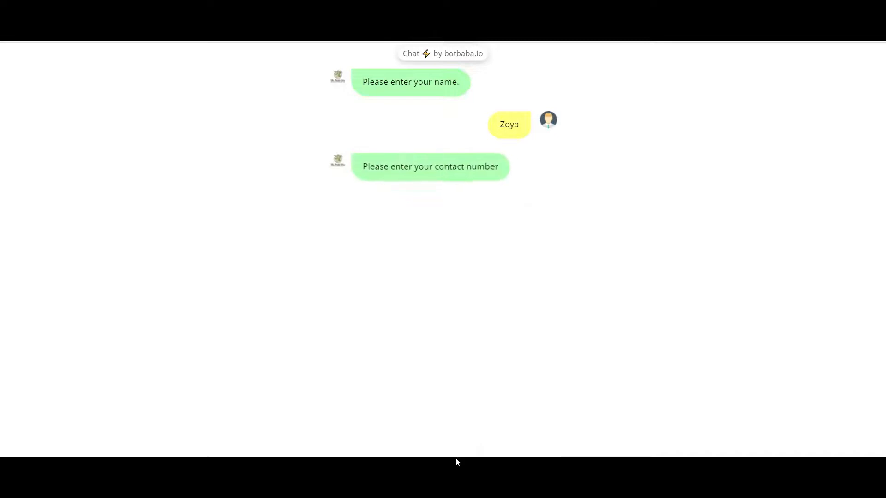
{"action": "left_click", "coordinate": [442, 414]}
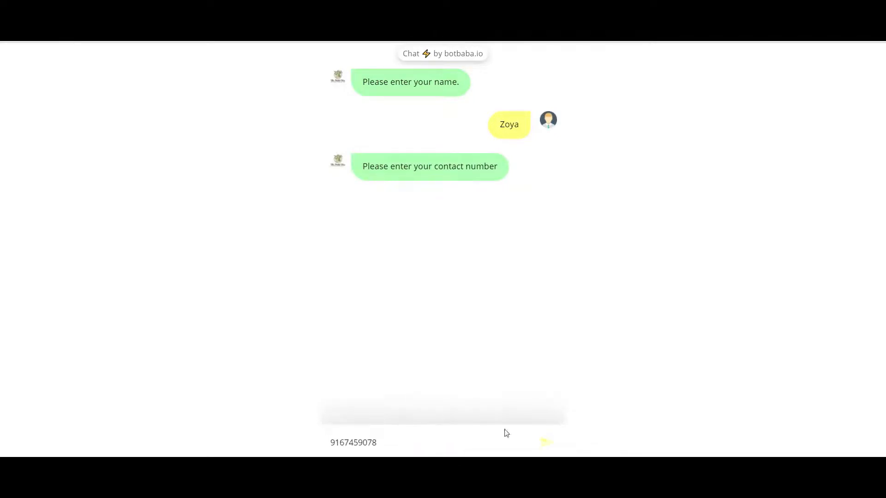
{"action": "left_click", "coordinate": [545, 448]}
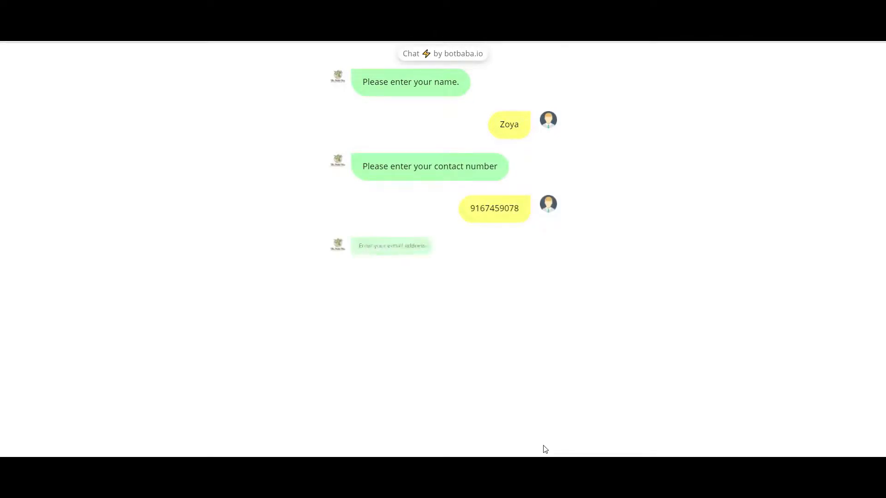
{"action": "left_click", "coordinate": [395, 442]}
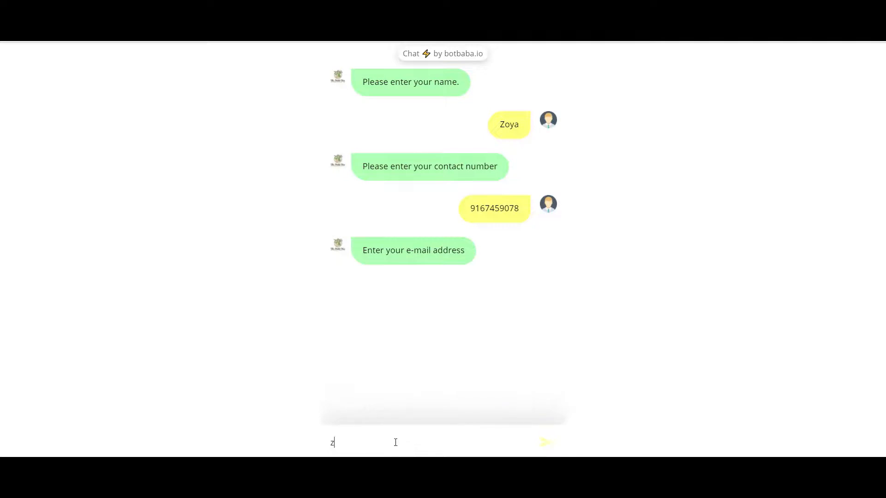
{"action": "key", "text": "Return"}
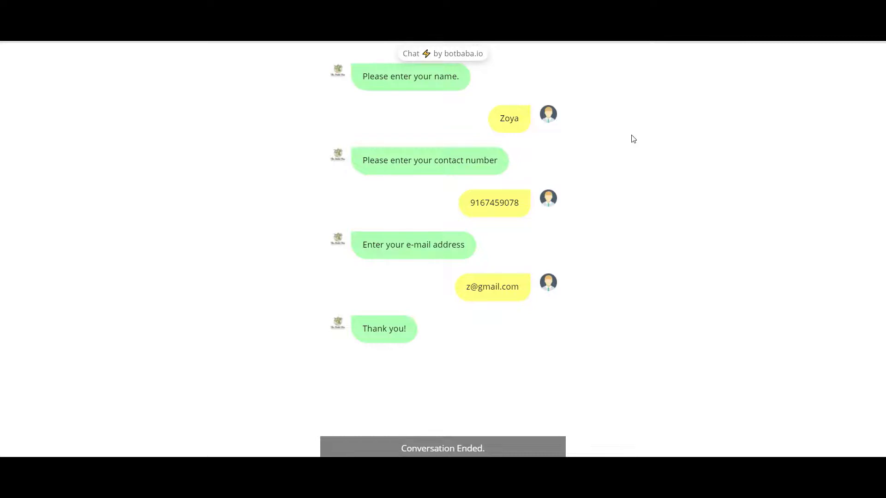
Return to botbaba.iosheet and check row 2 under ConvId and Platform for chat data.
{"action": "left_click", "coordinate": [555, 4]}
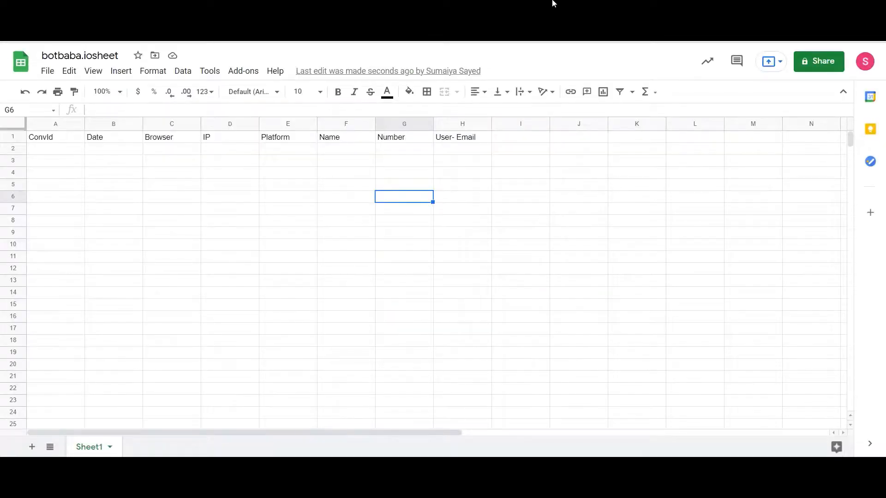
{"action": "left_click", "coordinate": [231, 321]}
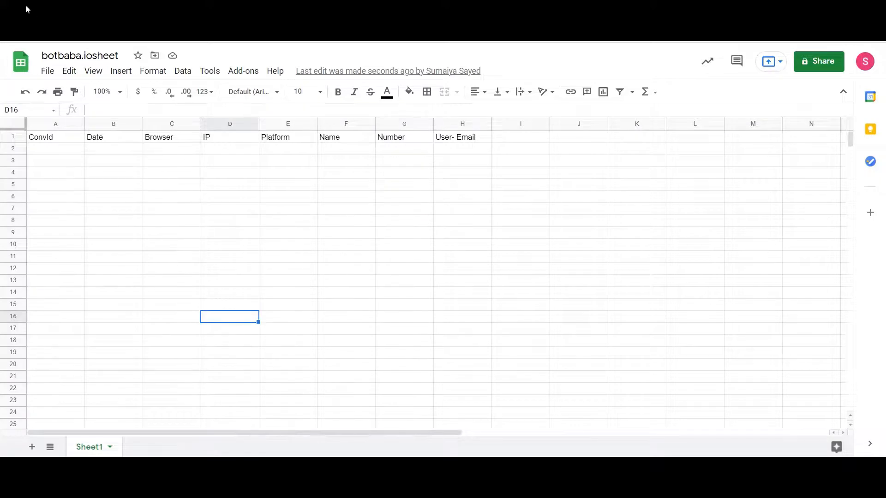
{"action": "left_click", "coordinate": [46, 152]}
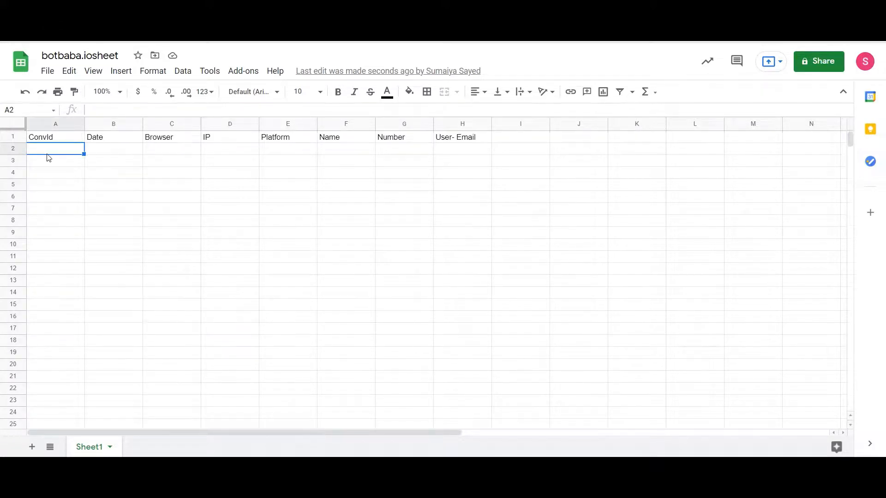
{"action": "left_click", "coordinate": [221, 177]}
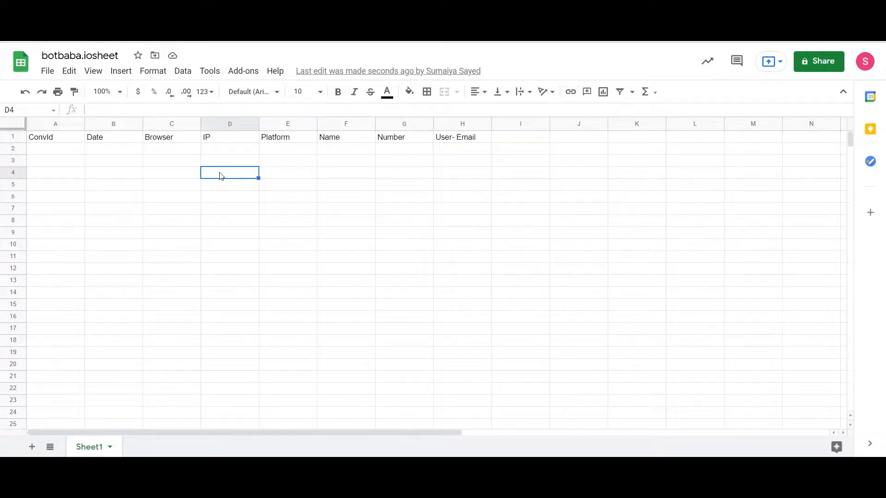
{"action": "left_click", "coordinate": [298, 148]}
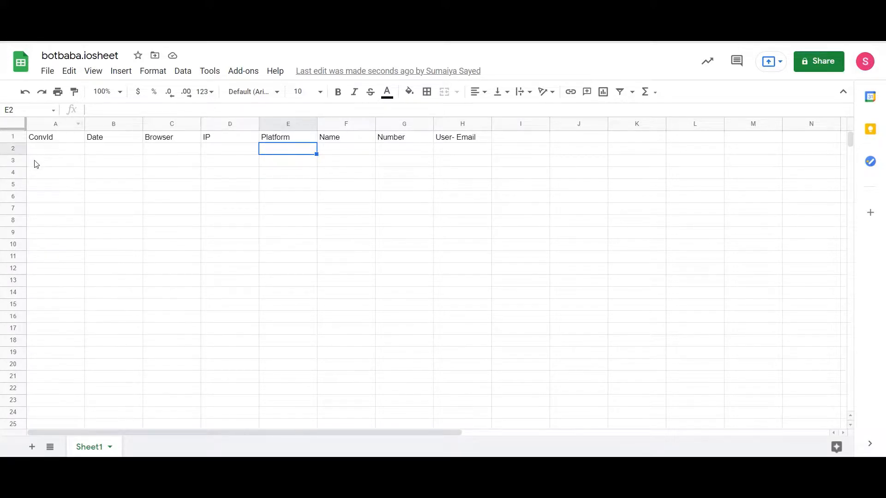
{"action": "left_click", "coordinate": [51, 154]}
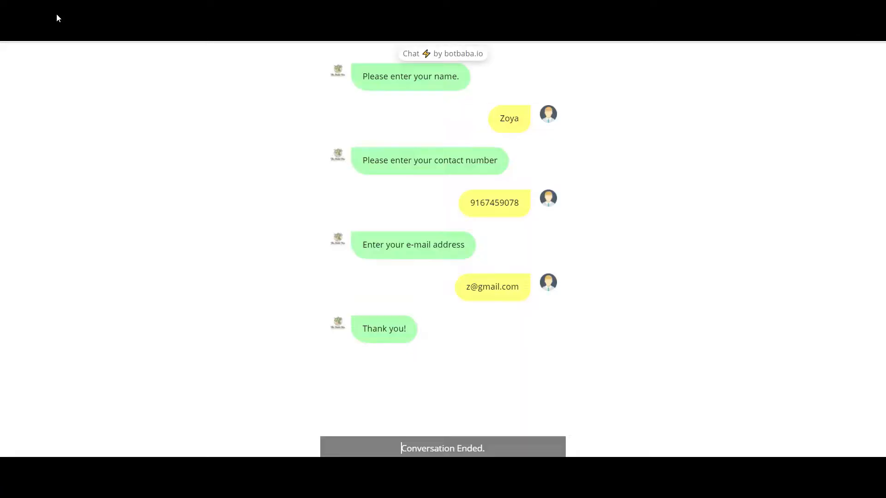
Restart the chat, send the suggested name and contact number, then submit a test e-mail address.
{"action": "left_click", "coordinate": [56, 20]}
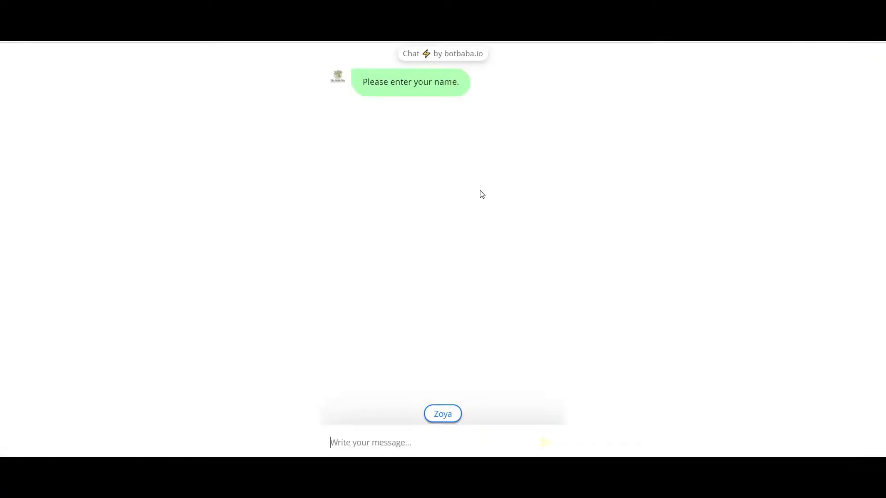
{"action": "left_click", "coordinate": [452, 416]}
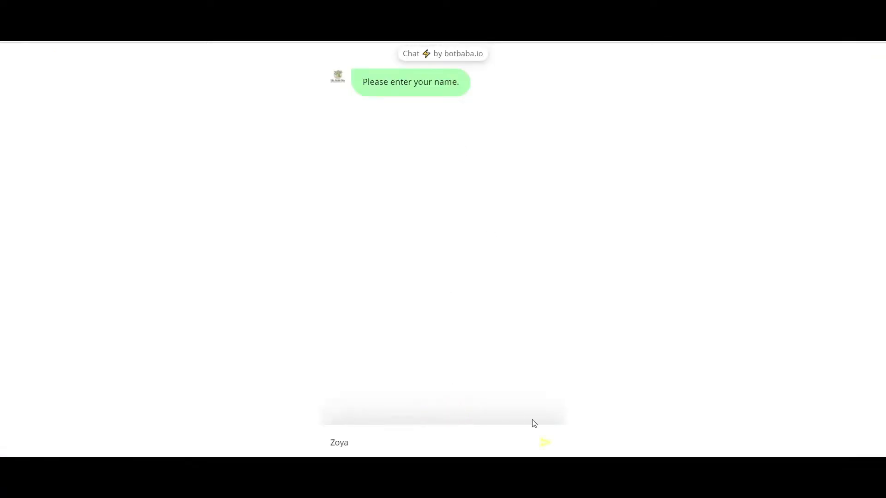
{"action": "left_click", "coordinate": [545, 444]}
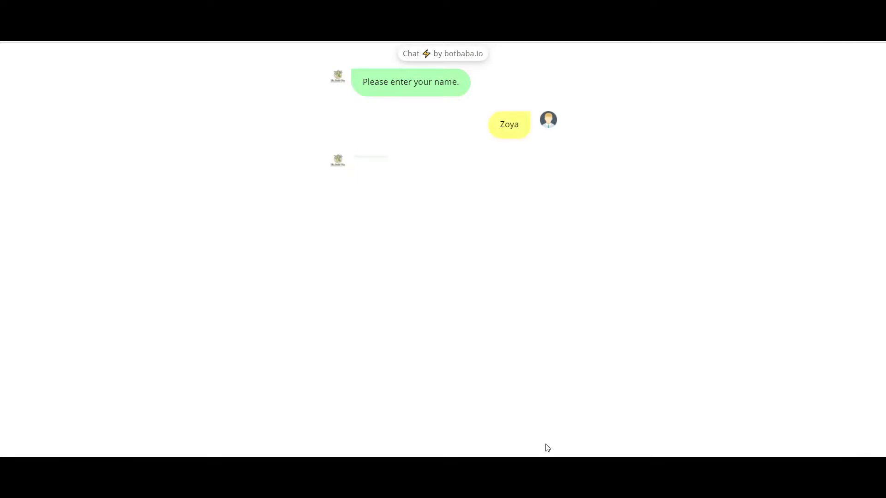
{"action": "left_click", "coordinate": [455, 414]}
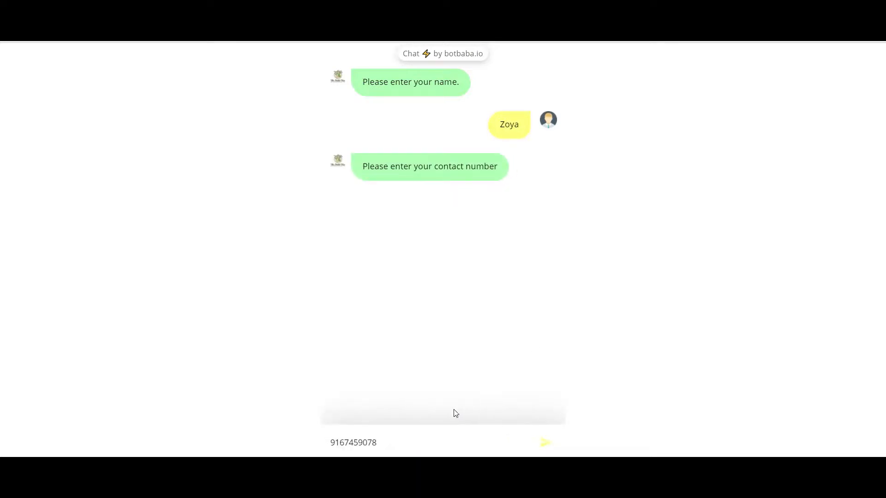
{"action": "left_click", "coordinate": [545, 443]}
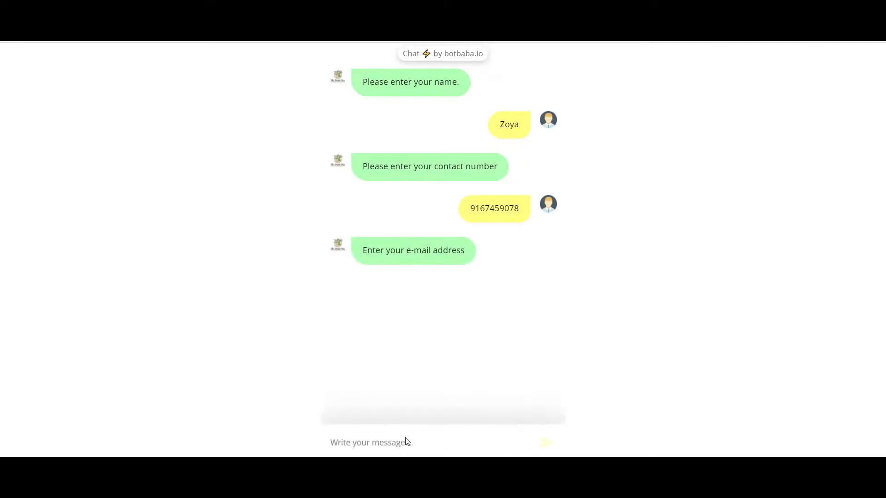
{"action": "left_click", "coordinate": [545, 442]}
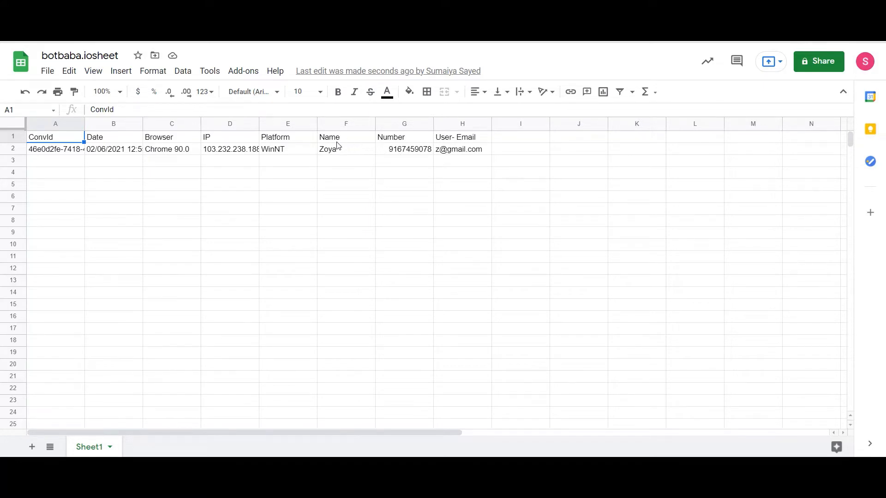
{"action": "left_click", "coordinate": [356, 150]}
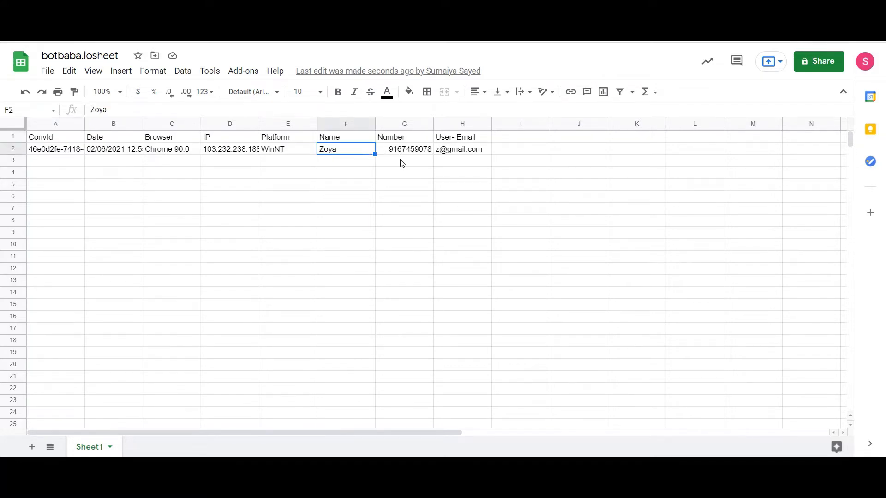
{"action": "left_click_drag", "start_coordinate": [401, 149], "coordinate": [401, 160]}
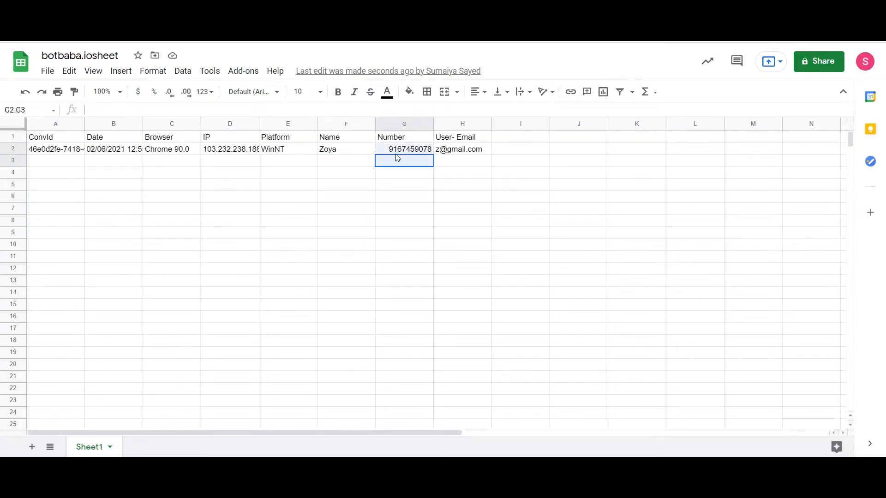
{"action": "left_click", "coordinate": [469, 150]}
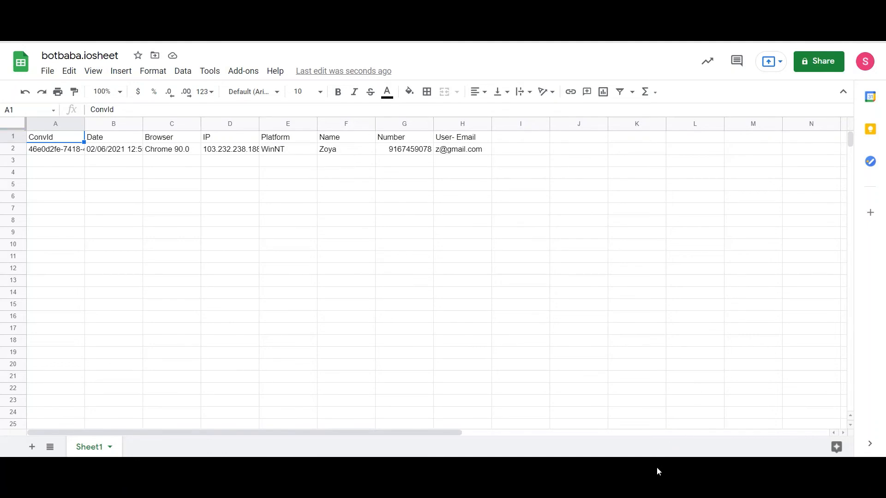
{"action": "mouse_move", "coordinate": [657, 463]}
{"action": "left_click", "coordinate": [613, 406]}
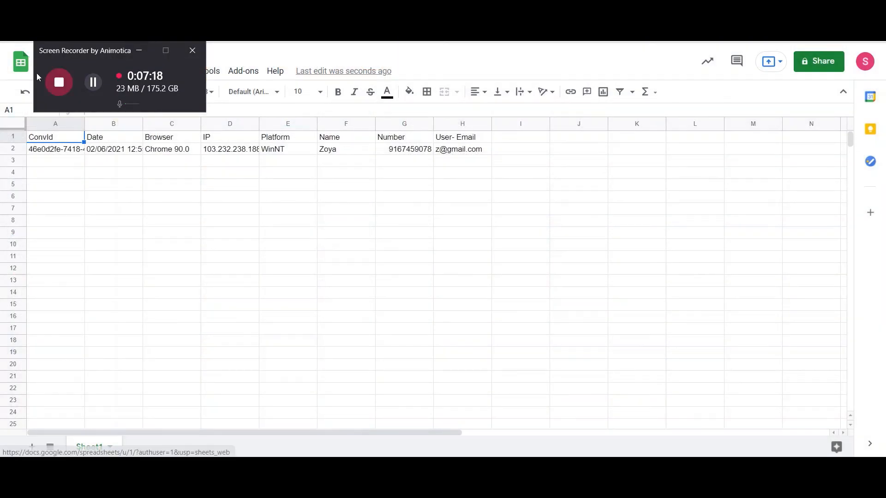